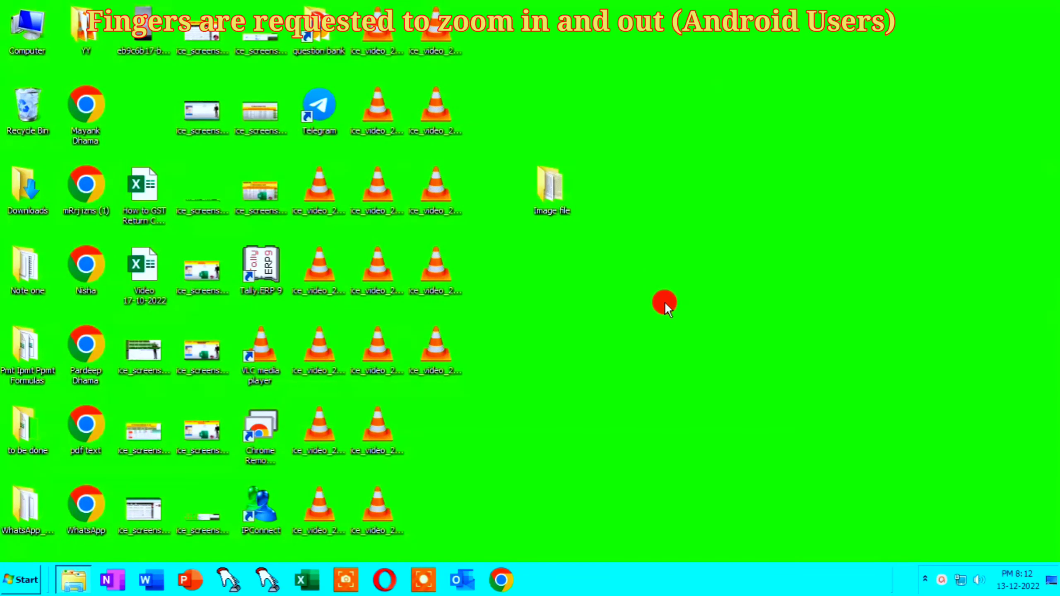
Open 'Image text file' from the Image file folder in Windows Photo Viewer
{"action": "double_click", "coordinate": [548, 194]}
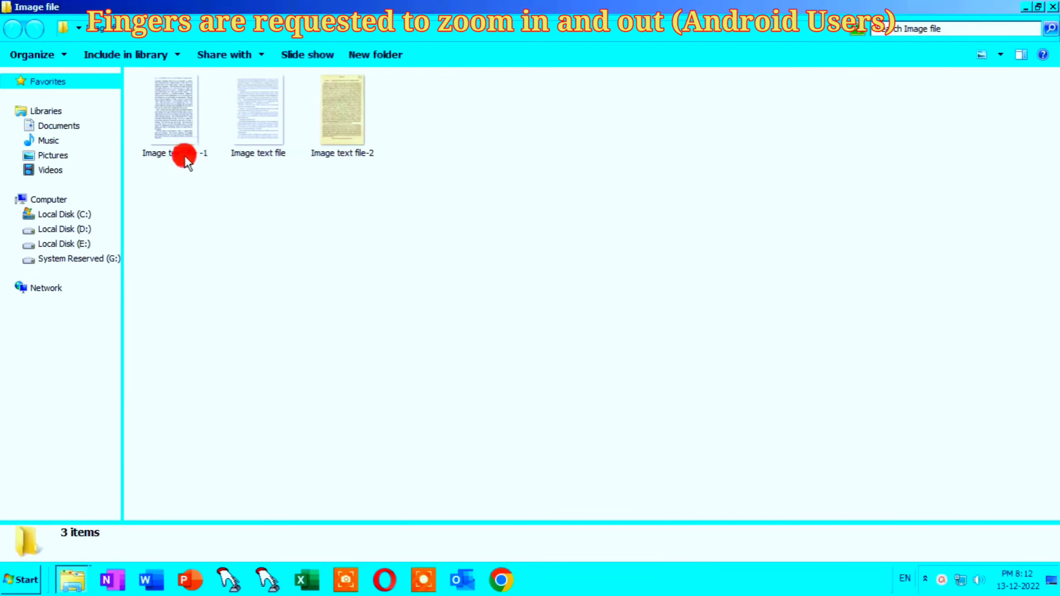
{"action": "double_click", "coordinate": [267, 131]}
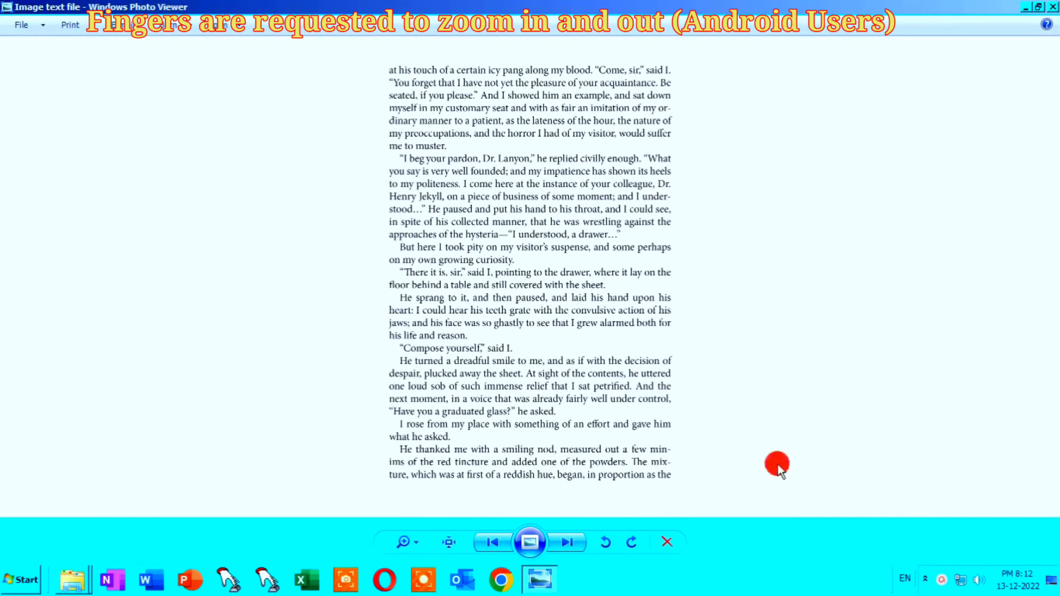
{"action": "left_click", "coordinate": [21, 580]}
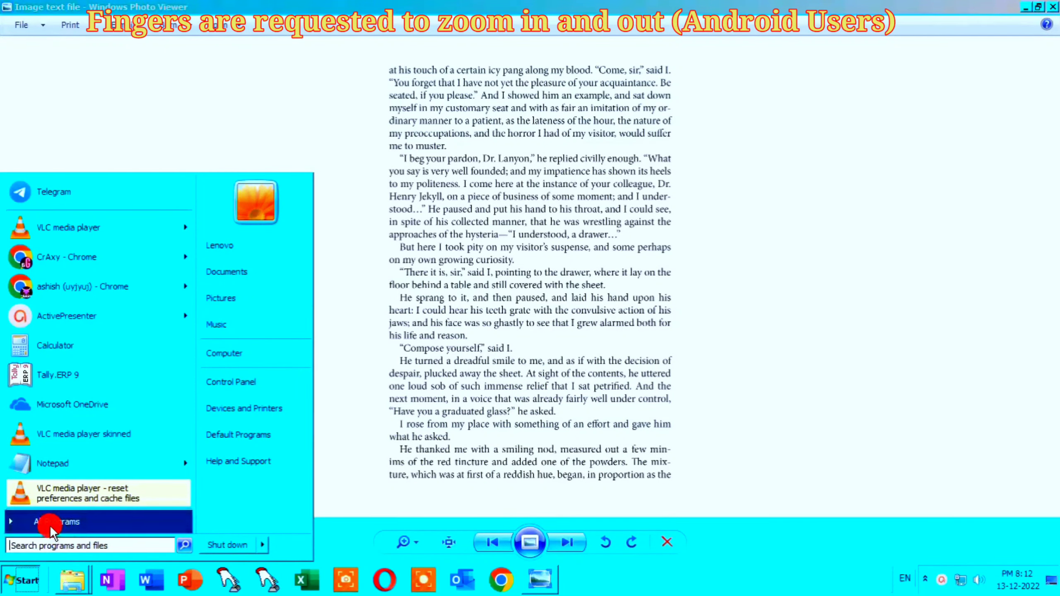
Launch OneNote 2016 from All Programs in the Start menu
{"action": "left_click", "coordinate": [48, 522]}
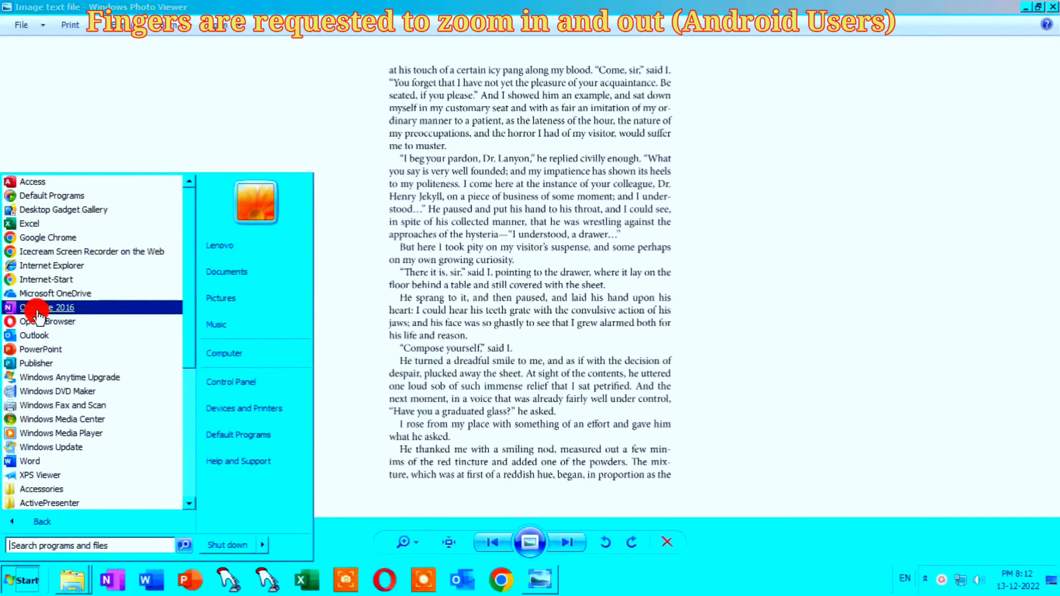
{"action": "left_click", "coordinate": [46, 309]}
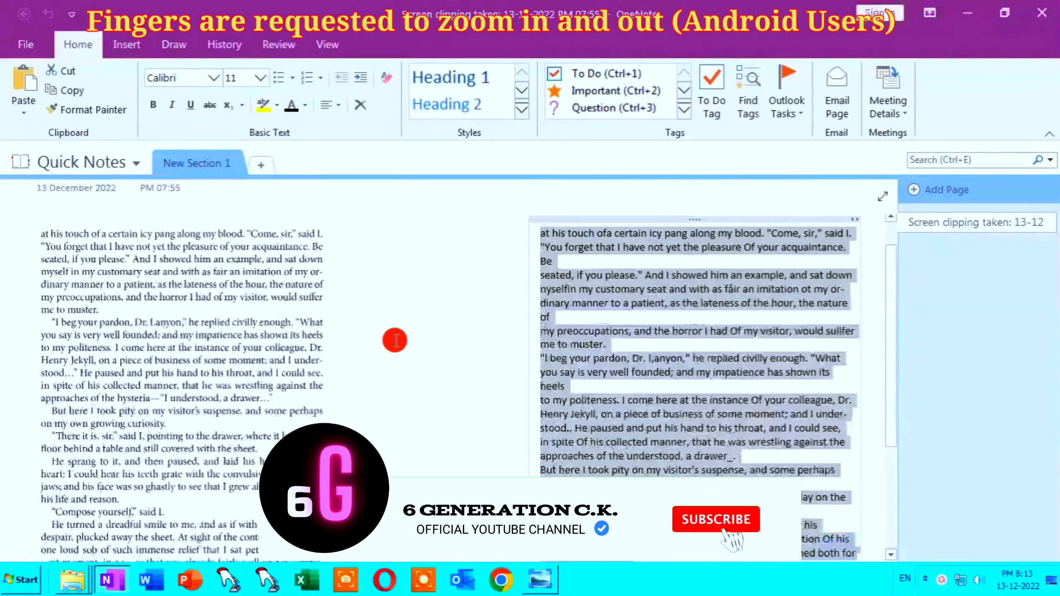
{"action": "scroll", "coordinate": [394, 340], "scroll_direction": "up", "scroll_amount": 1}
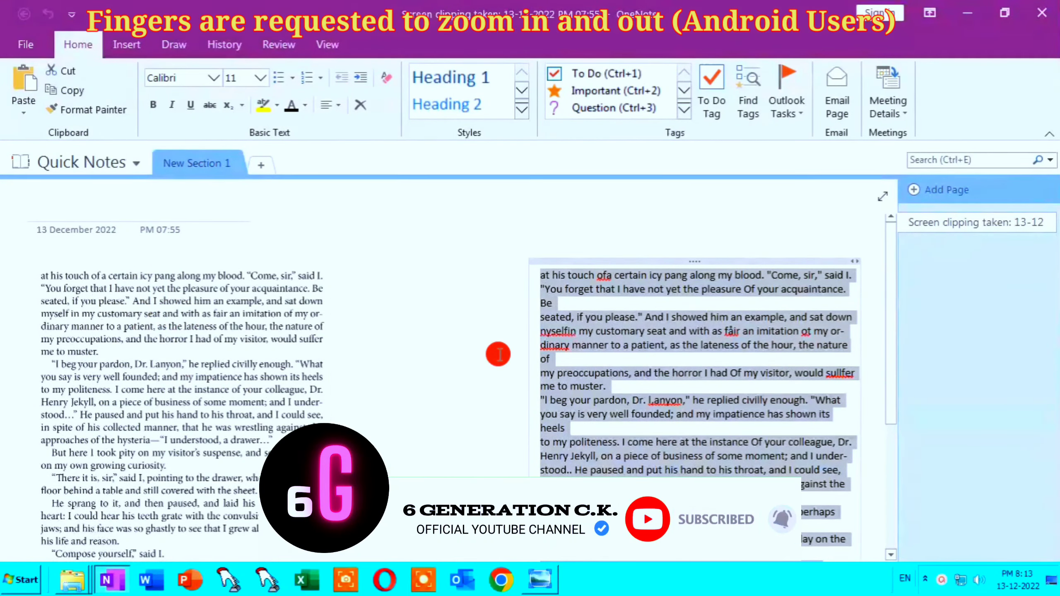
Create a new notebook named 'Text onenote-1' in the Desktop folder
{"action": "left_click", "coordinate": [26, 45]}
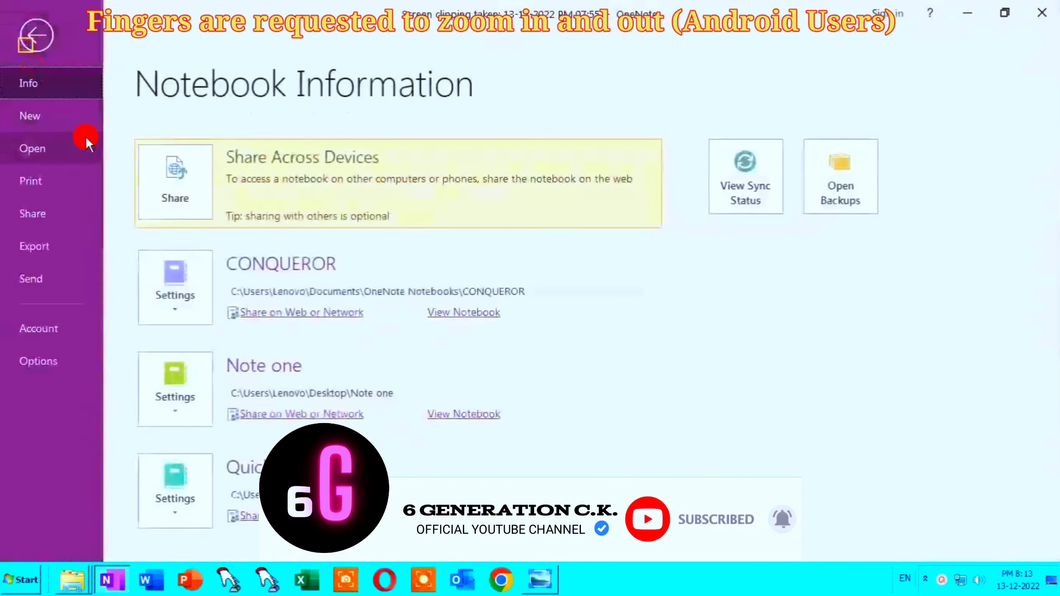
{"action": "left_click", "coordinate": [35, 116]}
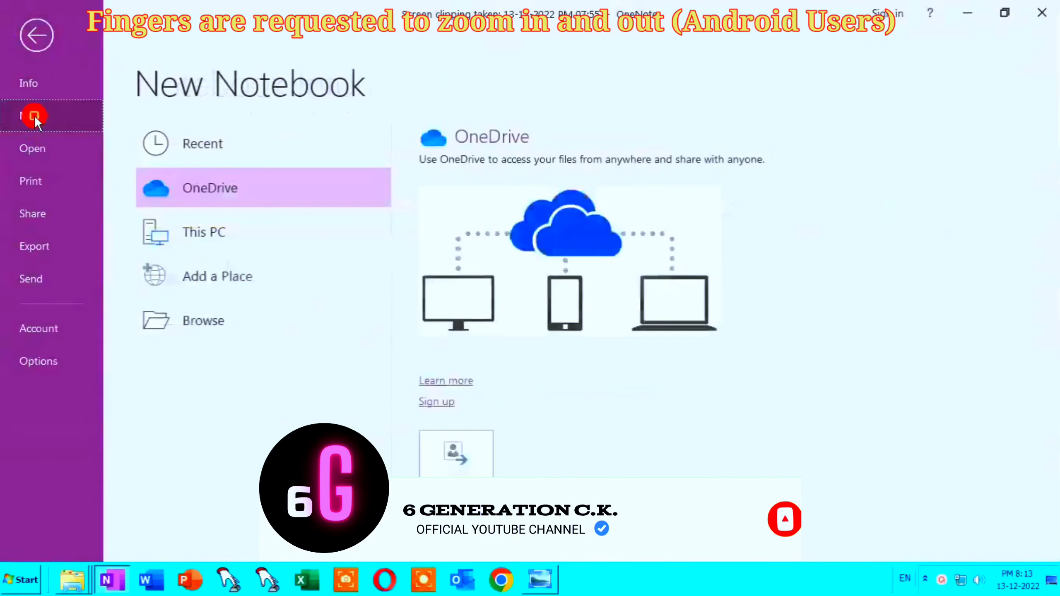
{"action": "left_click", "coordinate": [201, 234]}
{"action": "left_click", "coordinate": [200, 232]}
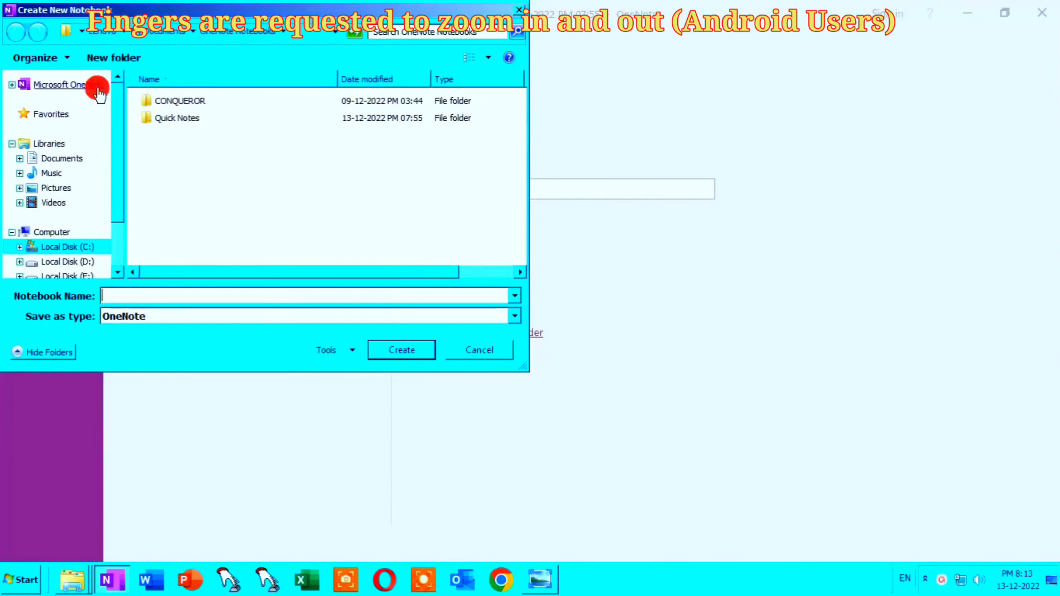
{"action": "left_click", "coordinate": [82, 31]}
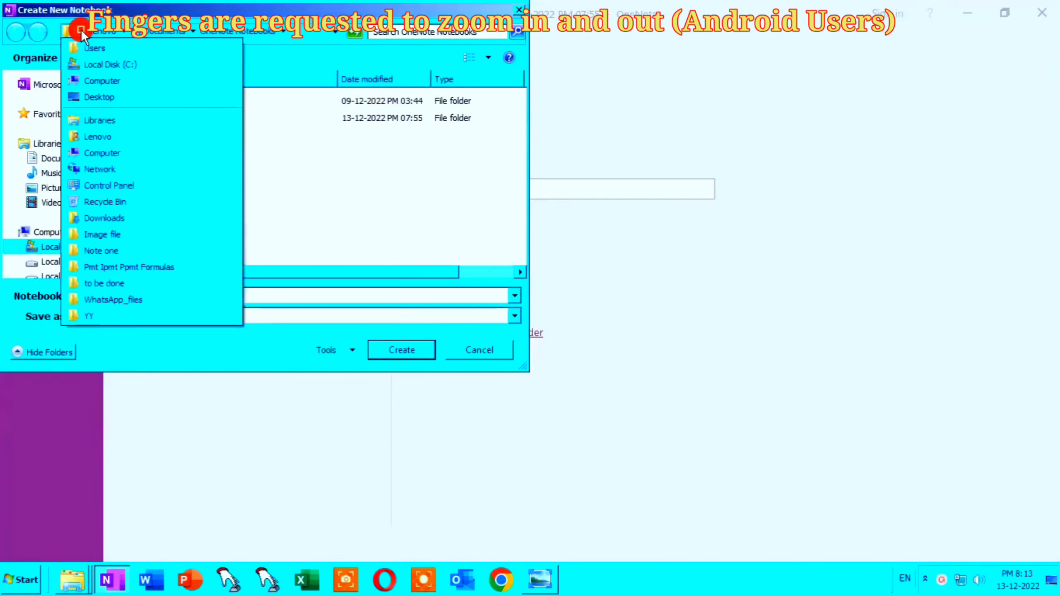
{"action": "left_click", "coordinate": [106, 97]}
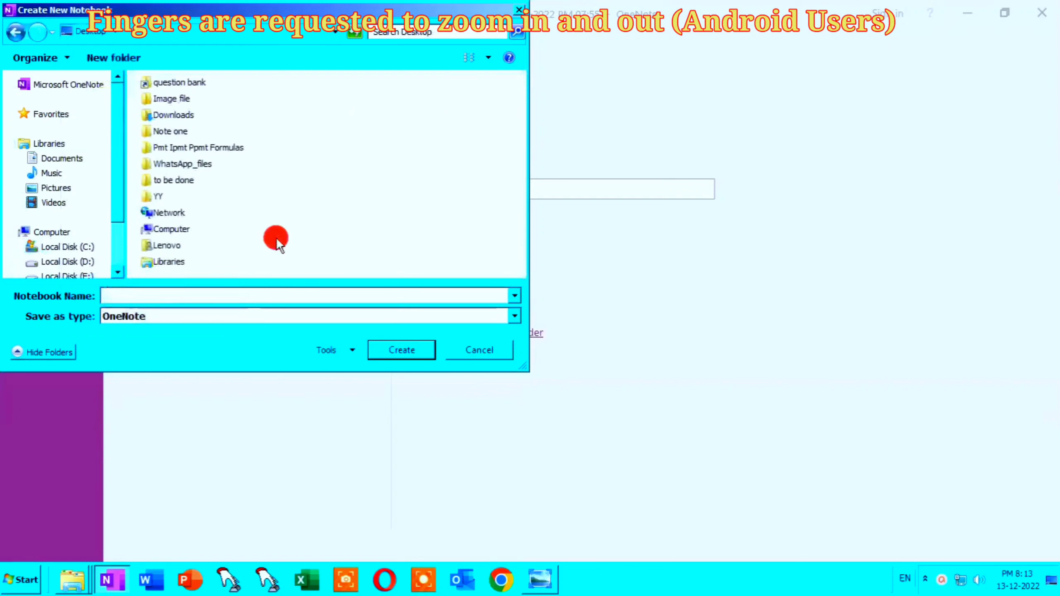
{"action": "left_click", "coordinate": [120, 296]}
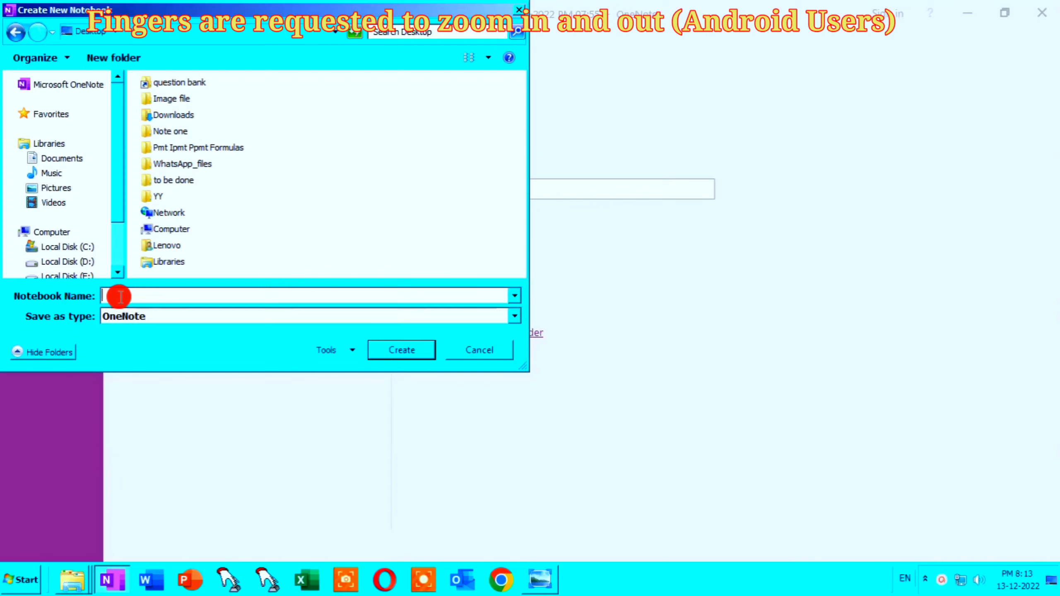
{"action": "type", "text": "T"}
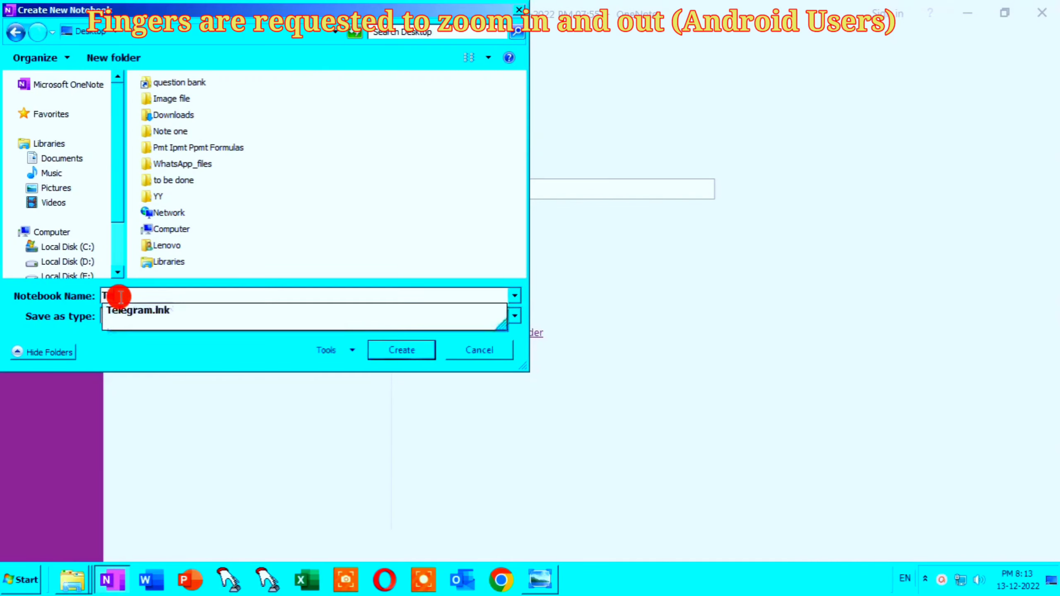
{"action": "type", "text": "eles"}
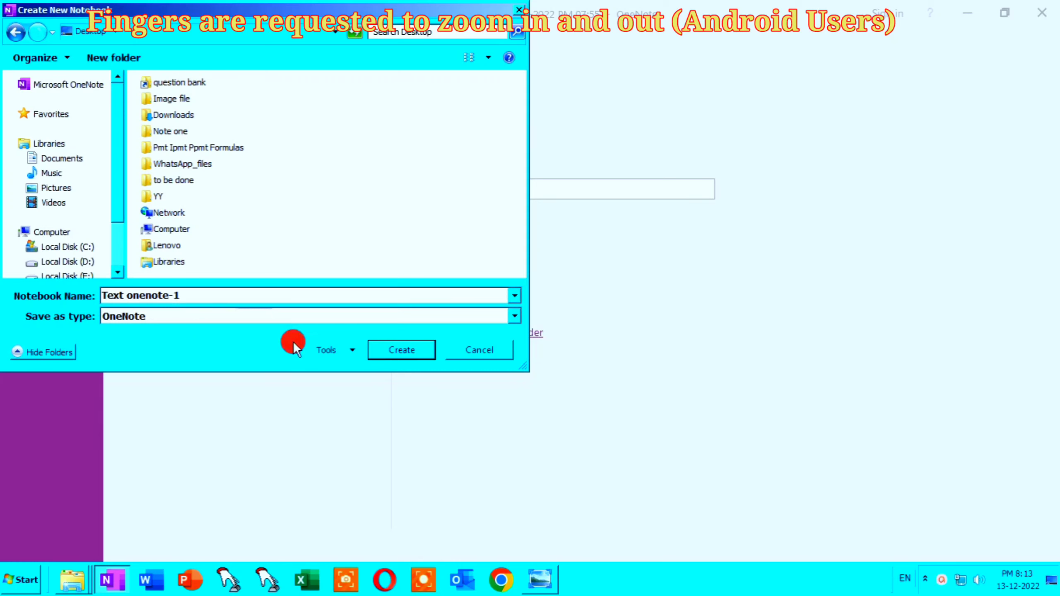
{"action": "left_click", "coordinate": [399, 349]}
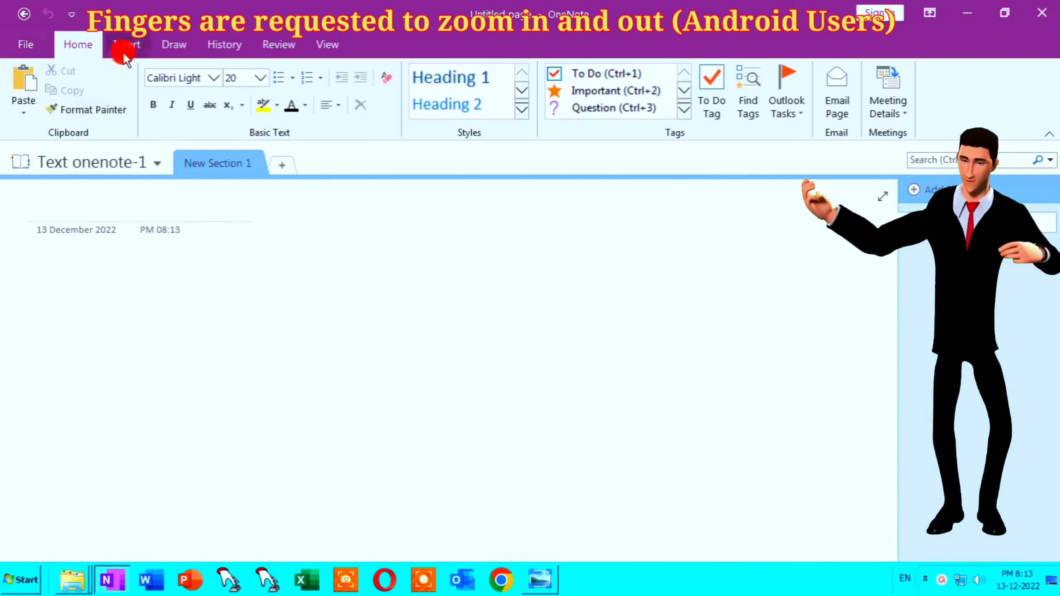
Insert a screen clipping of the whole scanned text page from Photo Viewer
{"action": "left_click", "coordinate": [126, 41]}
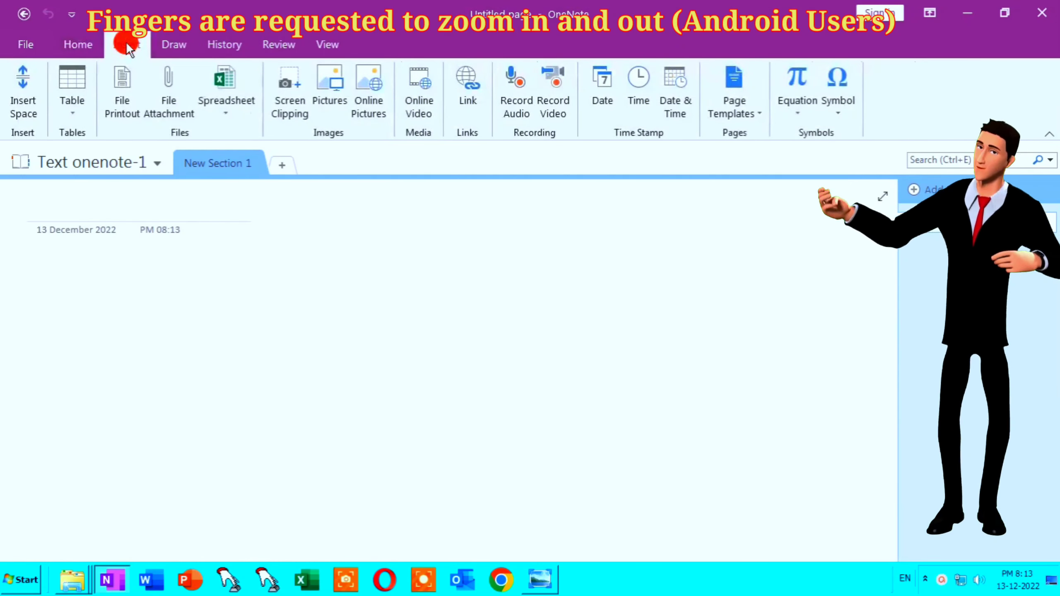
{"action": "left_click", "coordinate": [293, 109]}
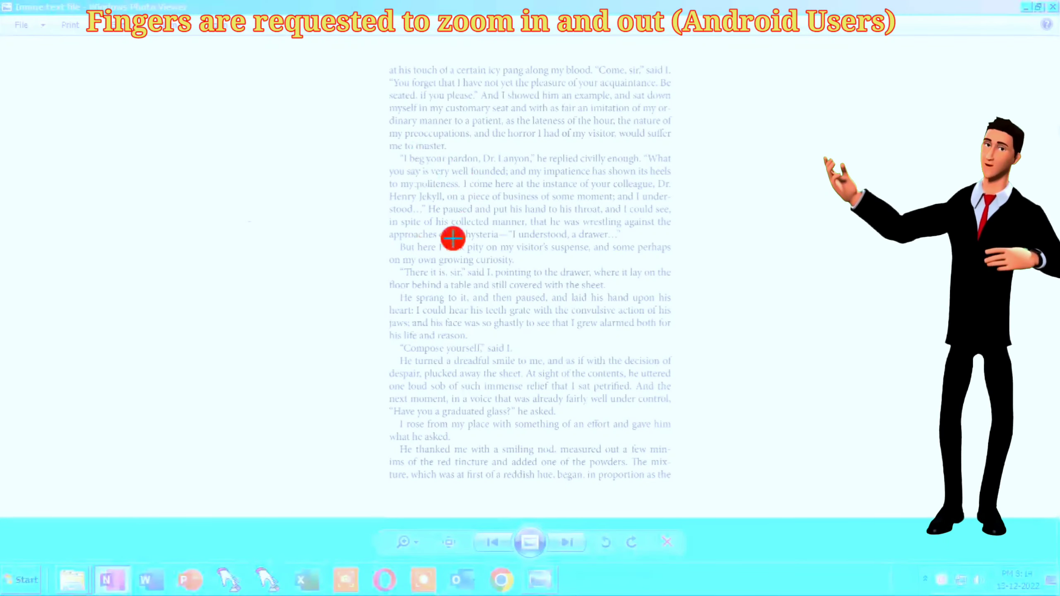
{"action": "left_click_drag", "start_coordinate": [378, 61], "coordinate": [676, 490]}
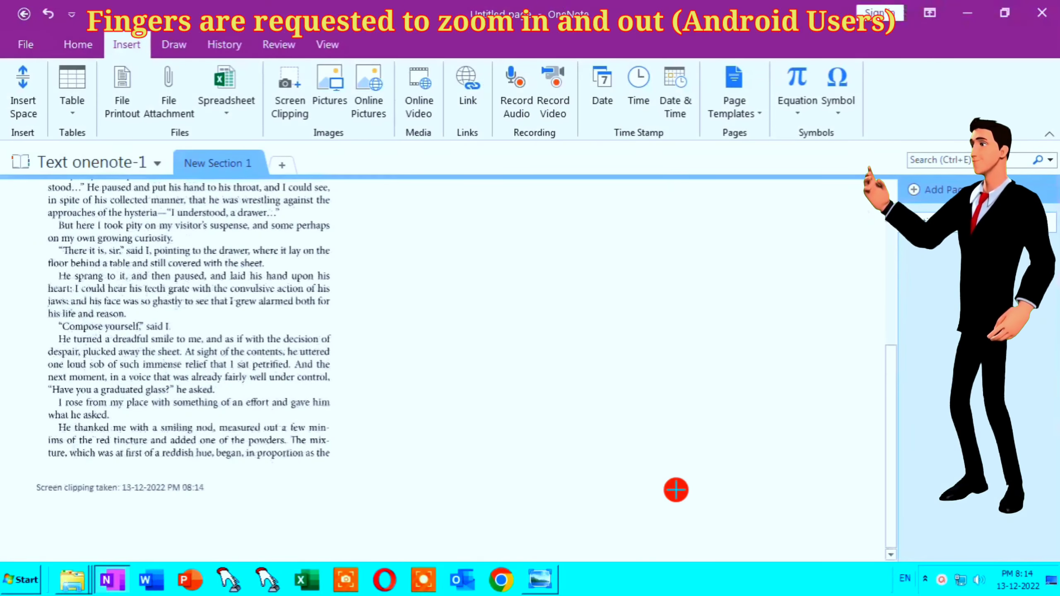
{"action": "scroll", "coordinate": [234, 308], "scroll_direction": "up", "scroll_amount": 5}
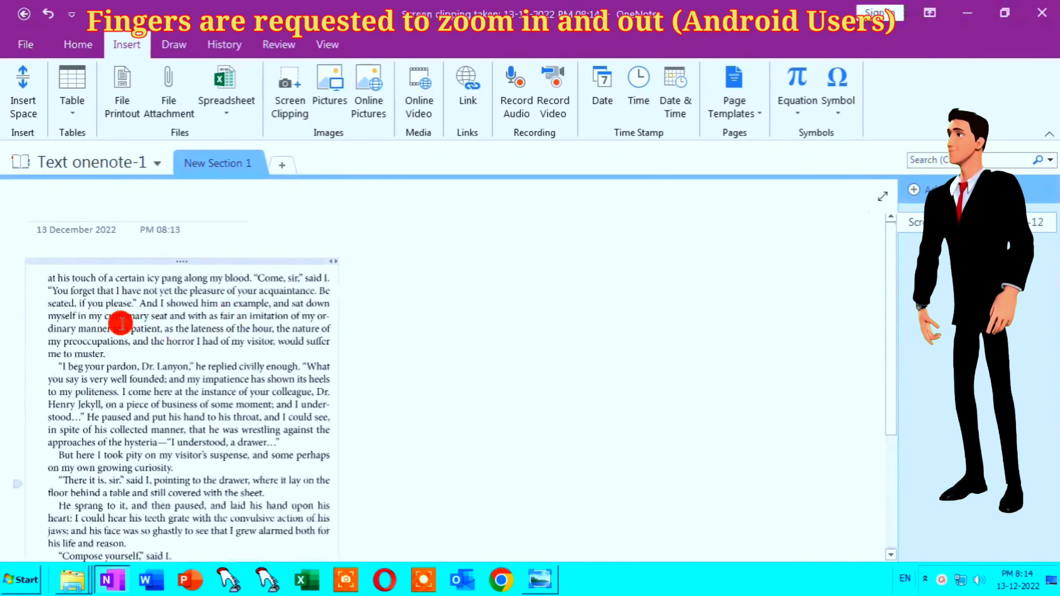
Copy the clipping's recognised text and paste it as plain text beside the scan
{"action": "left_click", "coordinate": [125, 325]}
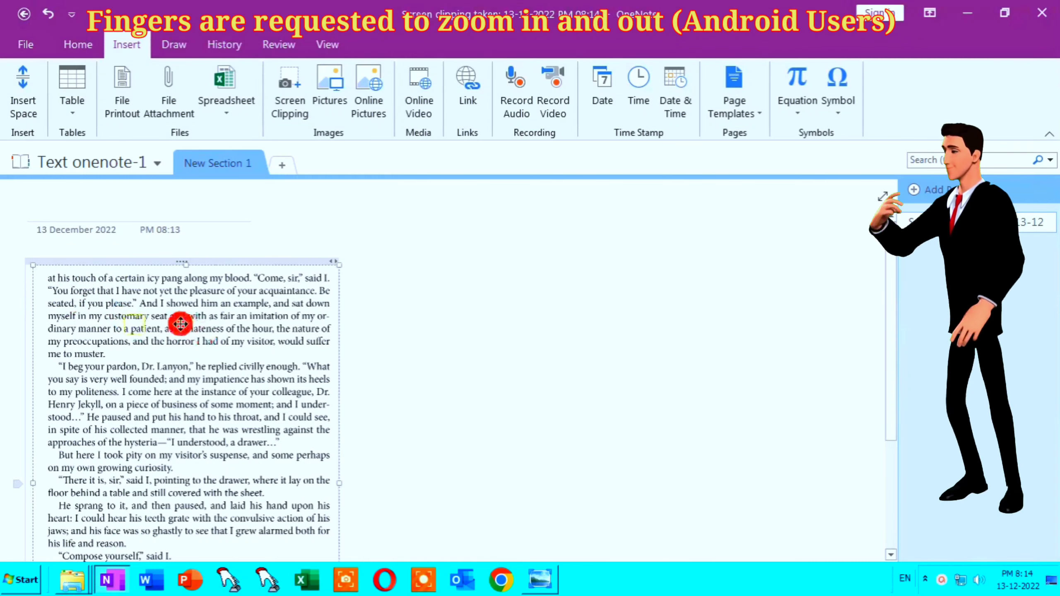
{"action": "scroll", "coordinate": [180, 324], "scroll_direction": "down", "scroll_amount": 2}
{"action": "scroll", "coordinate": [180, 324], "scroll_direction": "up", "scroll_amount": 2}
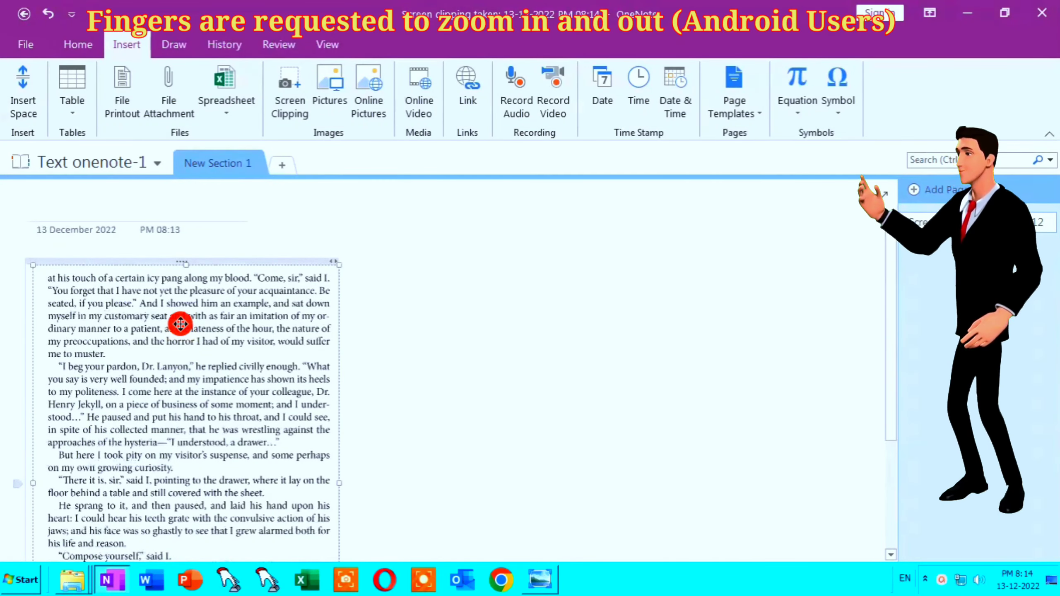
{"action": "right_click", "coordinate": [180, 324]}
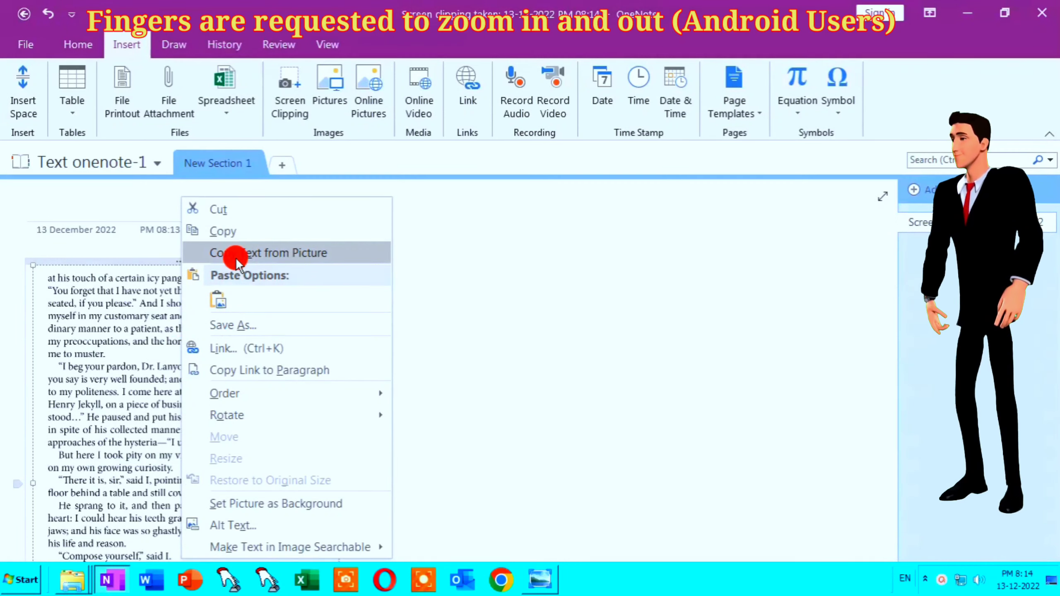
{"action": "left_click", "coordinate": [291, 253]}
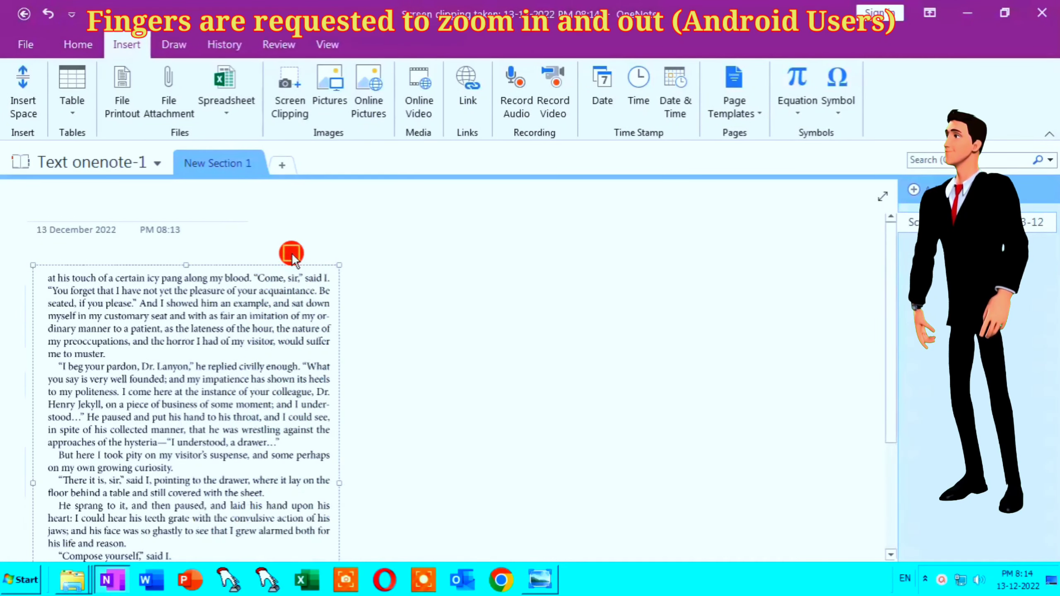
{"action": "left_click", "coordinate": [566, 295]}
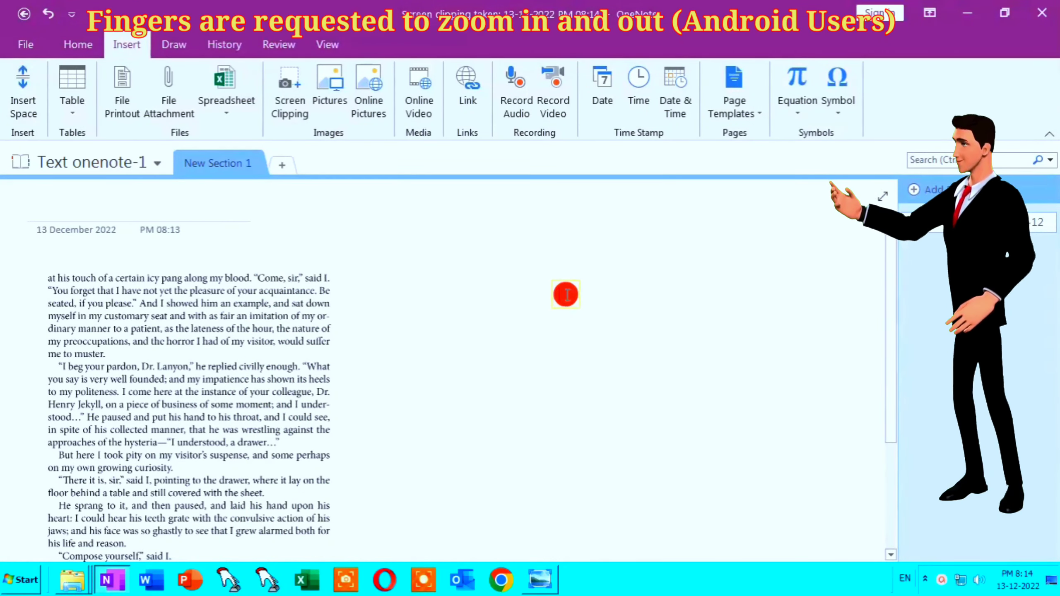
{"action": "right_click", "coordinate": [566, 296]}
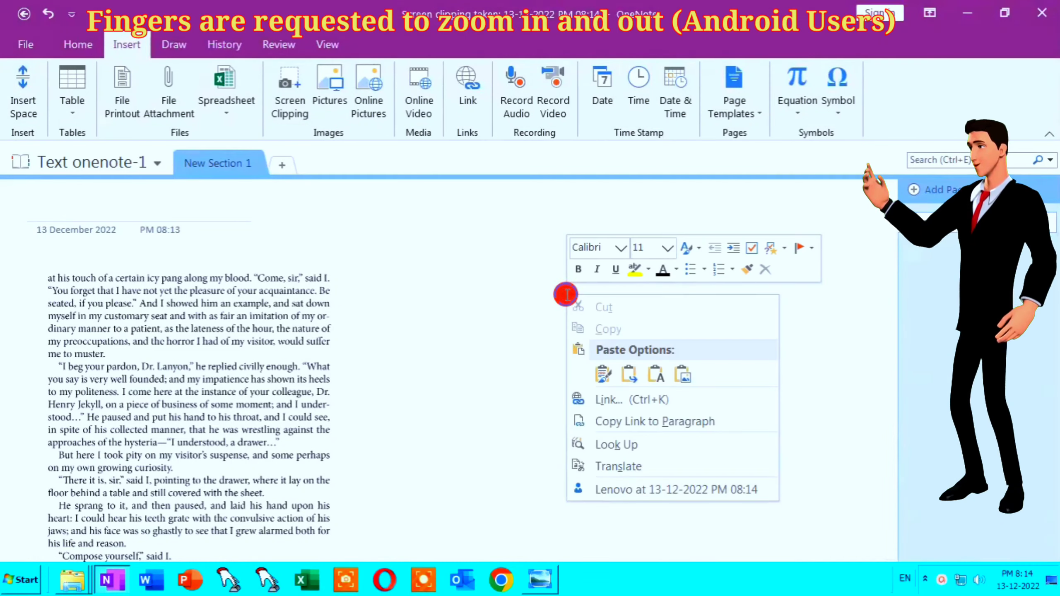
{"action": "left_click", "coordinate": [654, 373]}
Select all of the extracted text in the note and copy it
{"action": "scroll", "coordinate": [650, 384], "scroll_direction": "up", "scroll_amount": 10}
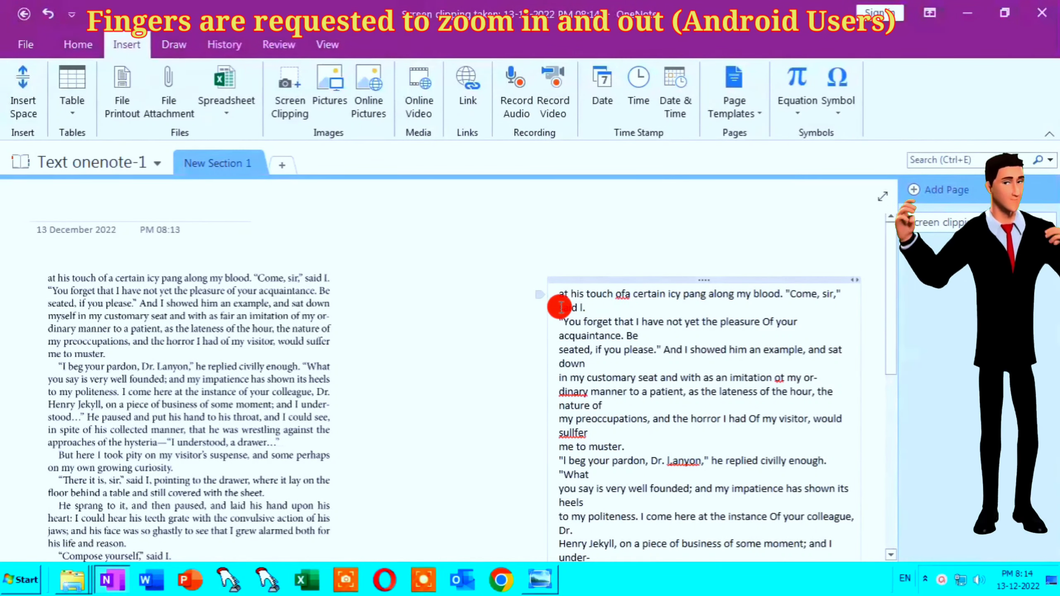
{"action": "left_click_drag", "start_coordinate": [559, 302], "coordinate": [588, 339]}
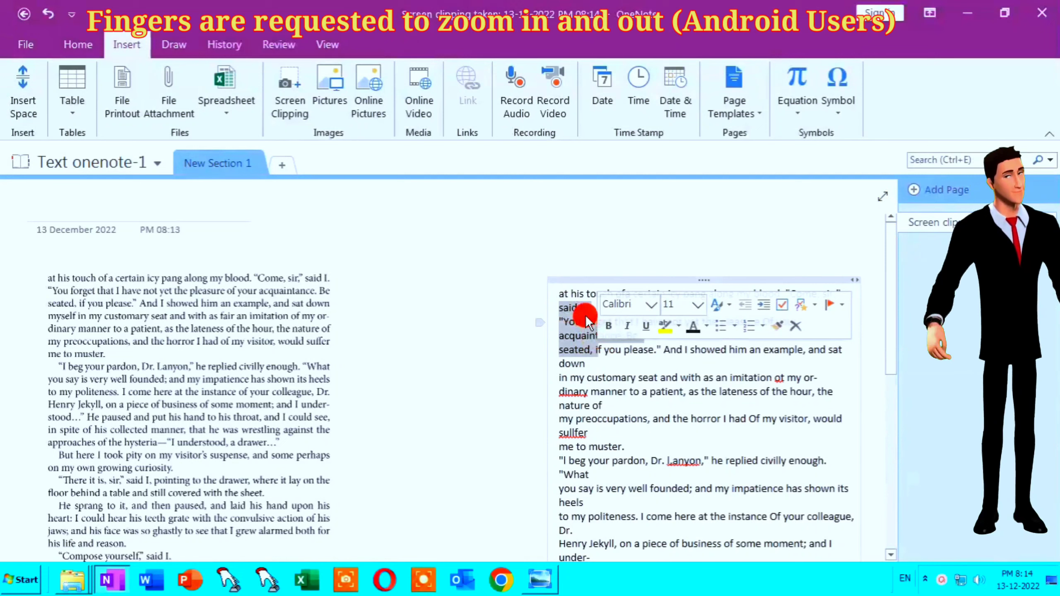
{"action": "mouse_move", "coordinate": [560, 295]}
{"action": "left_mouse_down"}
{"action": "mouse_move", "coordinate": [610, 324]}
{"action": "mouse_move", "coordinate": [636, 377]}
{"action": "left_mouse_up"}
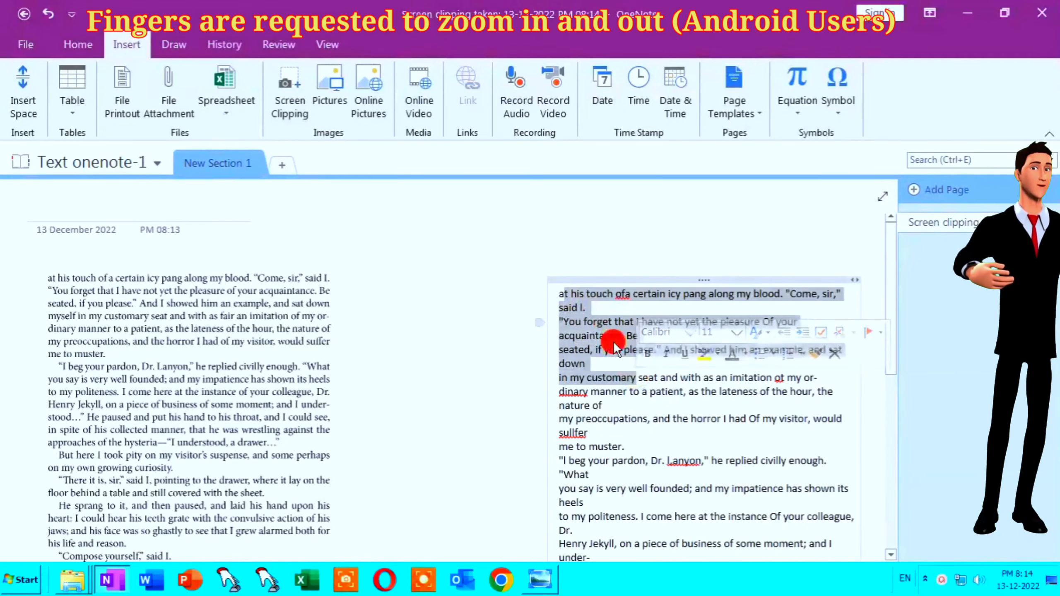
{"action": "mouse_move", "coordinate": [559, 291]}
{"action": "left_mouse_down"}
{"action": "mouse_move", "coordinate": [867, 589]}
{"action": "mouse_move", "coordinate": [848, 439]}
{"action": "left_mouse_up"}
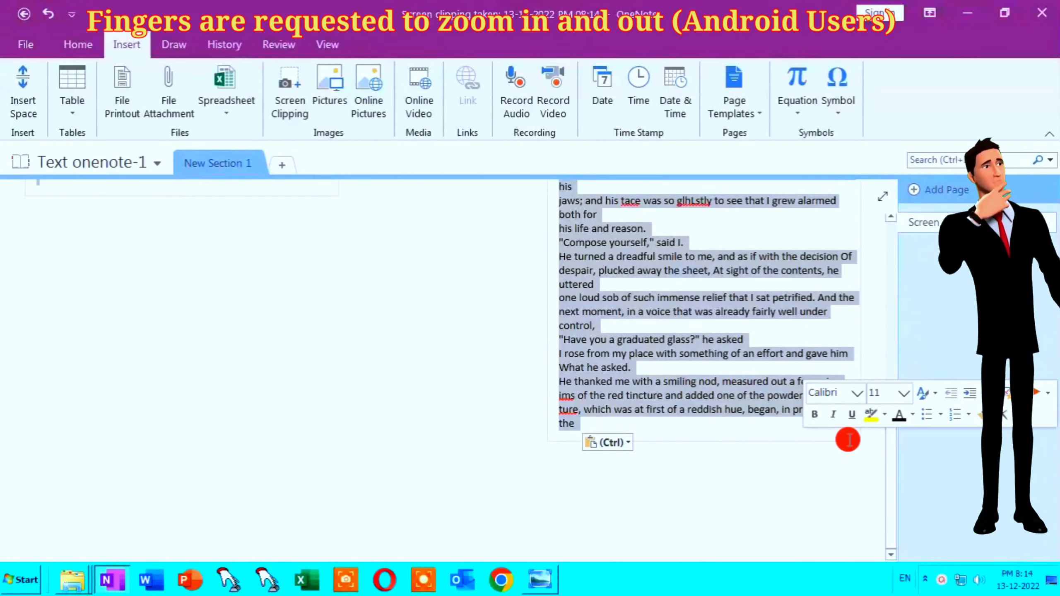
{"action": "key", "text": "ctrl+c"}
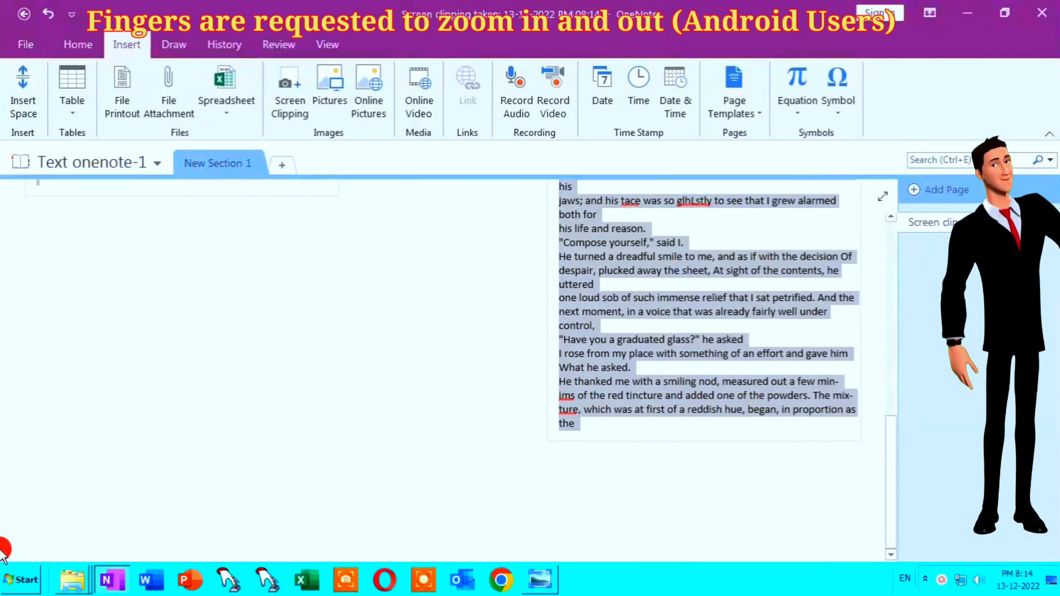
Paste the copied OneNote text into a new blank Word document
{"action": "left_click", "coordinate": [159, 574]}
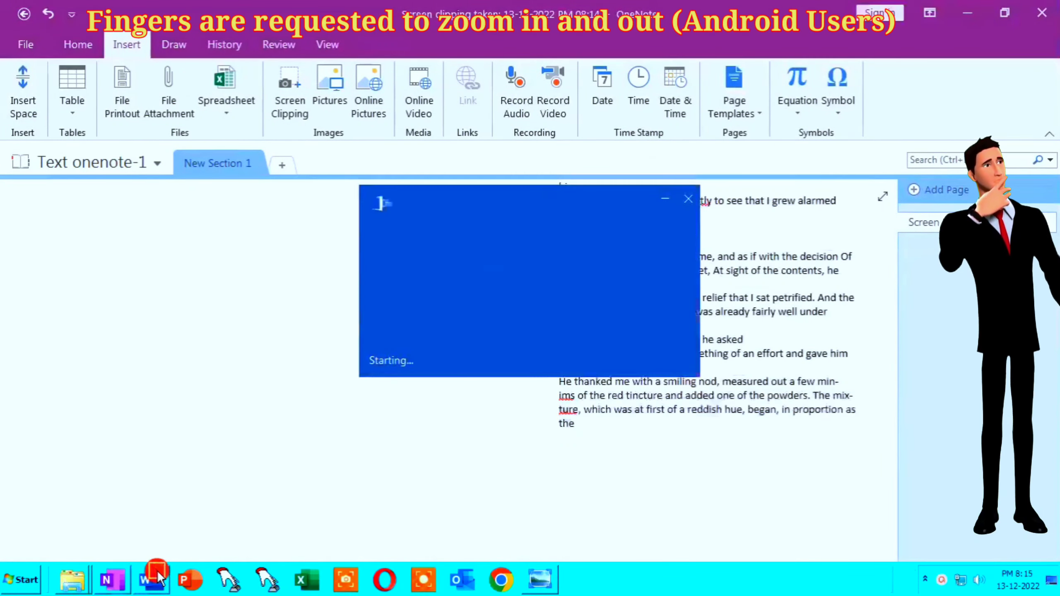
{"action": "left_click", "coordinate": [232, 160]}
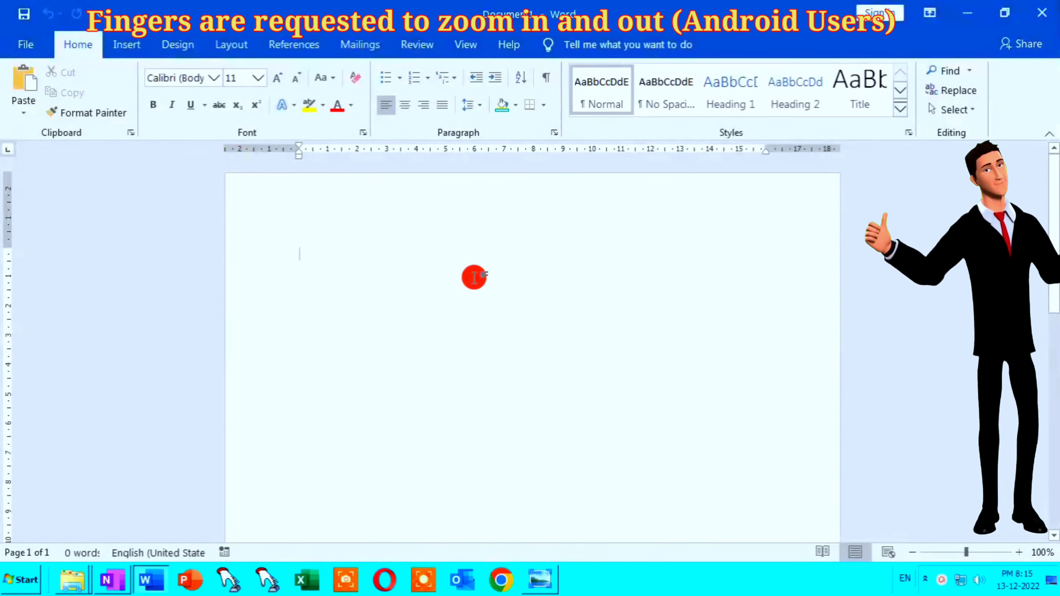
{"action": "key", "text": "ctrl+v"}
{"action": "scroll", "coordinate": [510, 291], "scroll_direction": "up", "scroll_amount": 5}
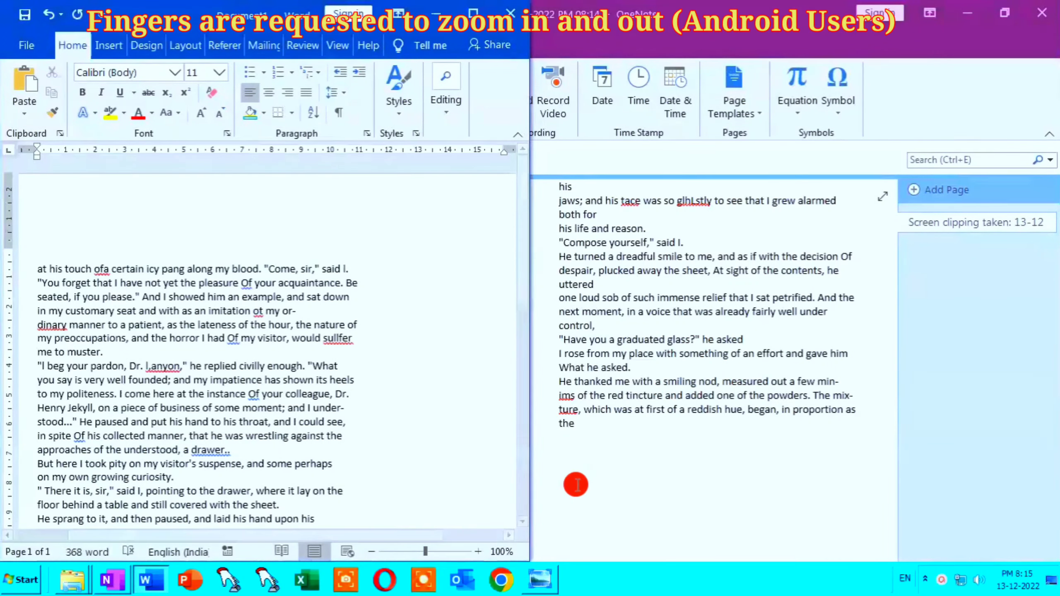
Snap the scanned page viewer to the right half and select all the Word text
{"action": "left_click", "coordinate": [550, 582]}
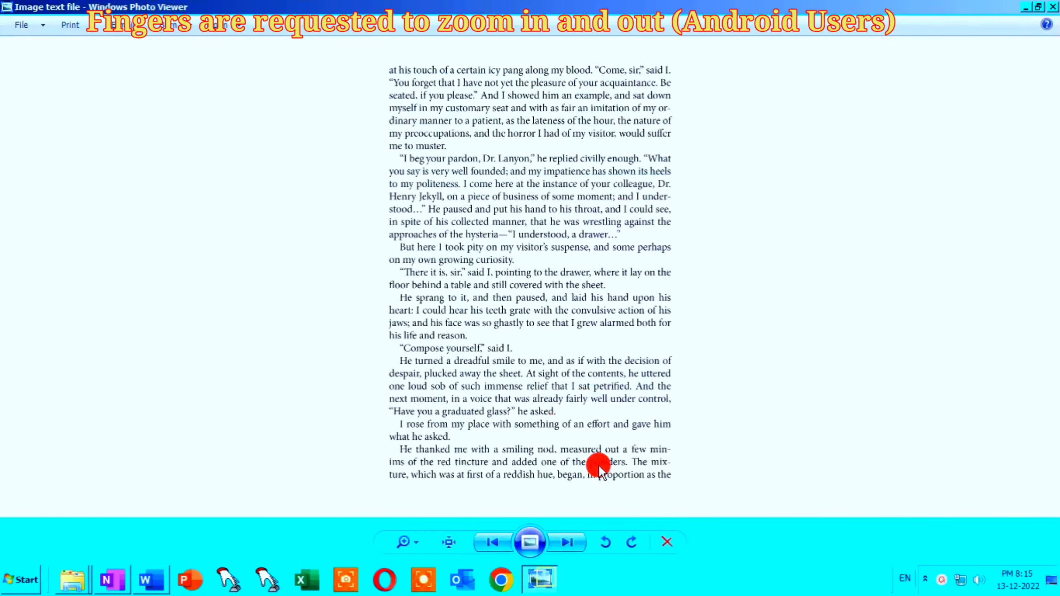
{"action": "key", "text": "super+Right"}
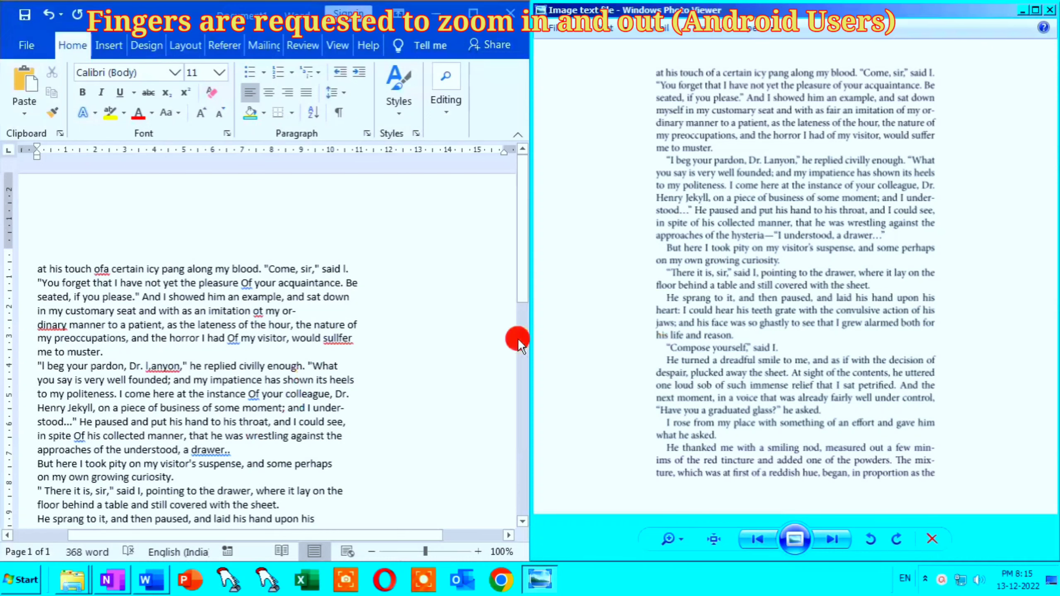
{"action": "scroll", "coordinate": [479, 345], "scroll_direction": "down", "scroll_amount": 10}
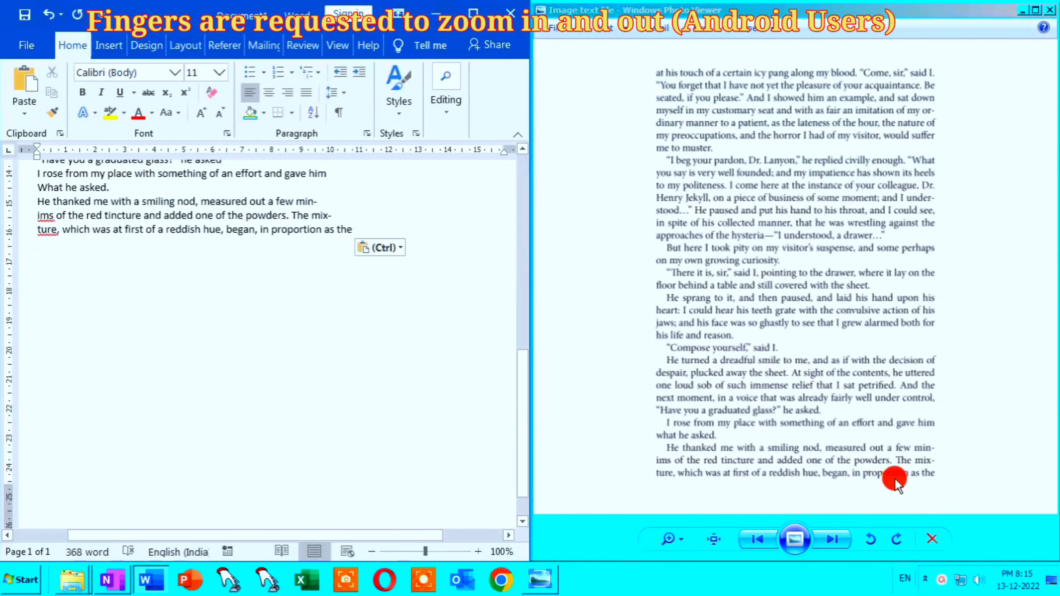
{"action": "scroll", "coordinate": [894, 477], "scroll_direction": "up", "scroll_amount": 3}
{"action": "scroll", "coordinate": [470, 367], "scroll_direction": "up", "scroll_amount": 4}
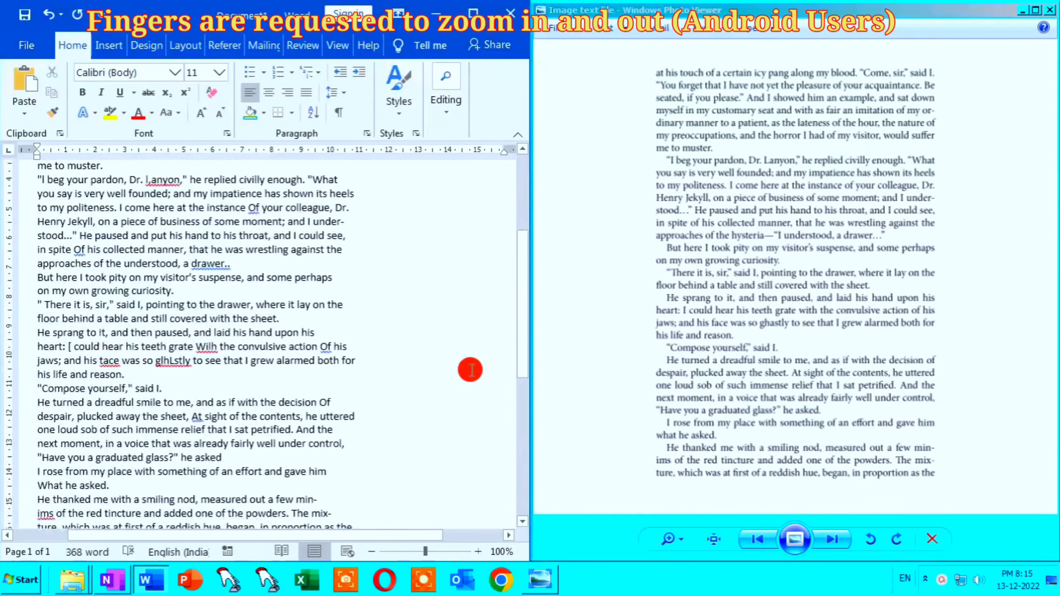
{"action": "scroll", "coordinate": [470, 370], "scroll_direction": "up", "scroll_amount": 3}
{"action": "left_click_drag", "start_coordinate": [31, 176], "coordinate": [500, 590]}
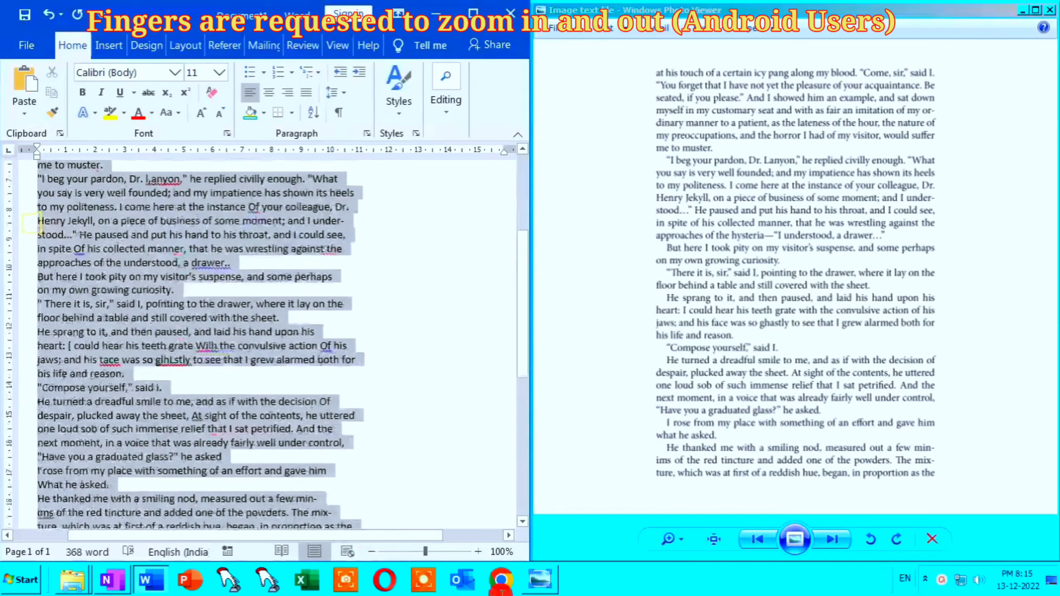
Justify the selected text and maximize the Word window
{"action": "left_click", "coordinate": [307, 102]}
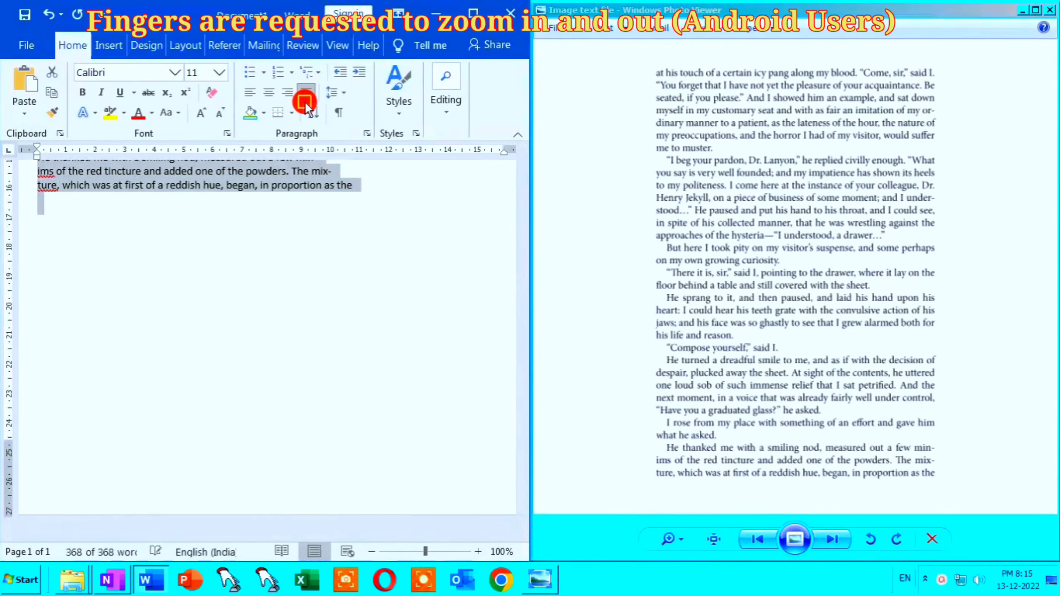
{"action": "left_click", "coordinate": [467, 13]}
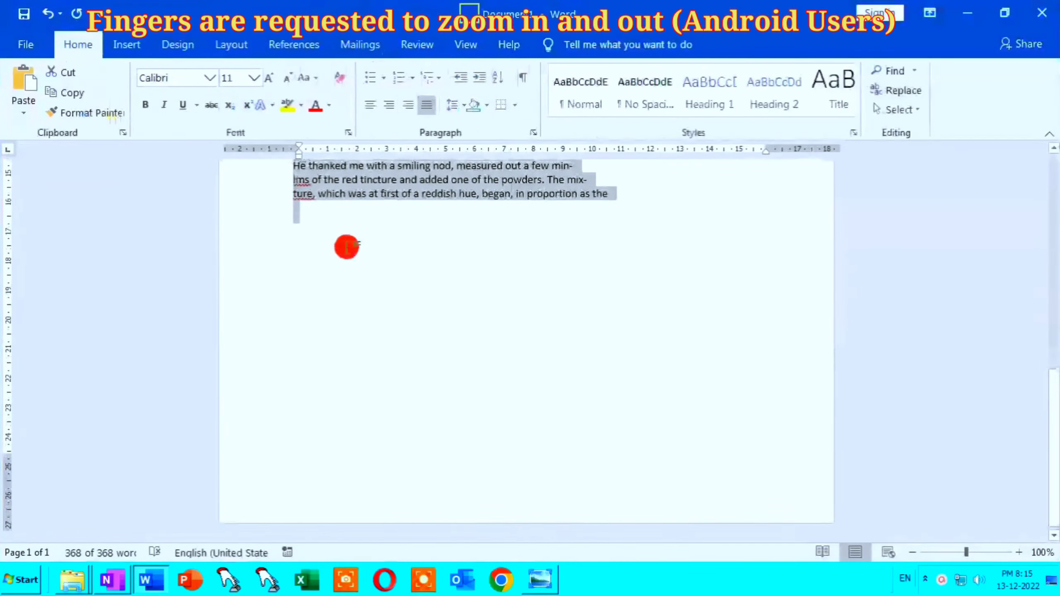
{"action": "scroll", "coordinate": [615, 421], "scroll_direction": "up", "scroll_amount": 10}
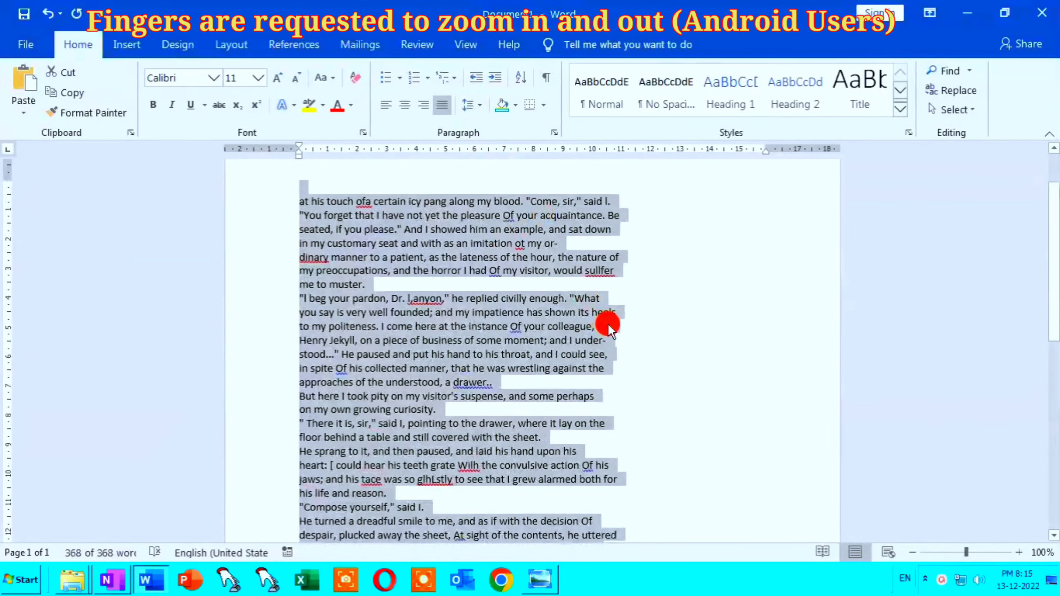
{"action": "scroll", "coordinate": [370, 260], "scroll_direction": "up", "scroll_amount": 2}
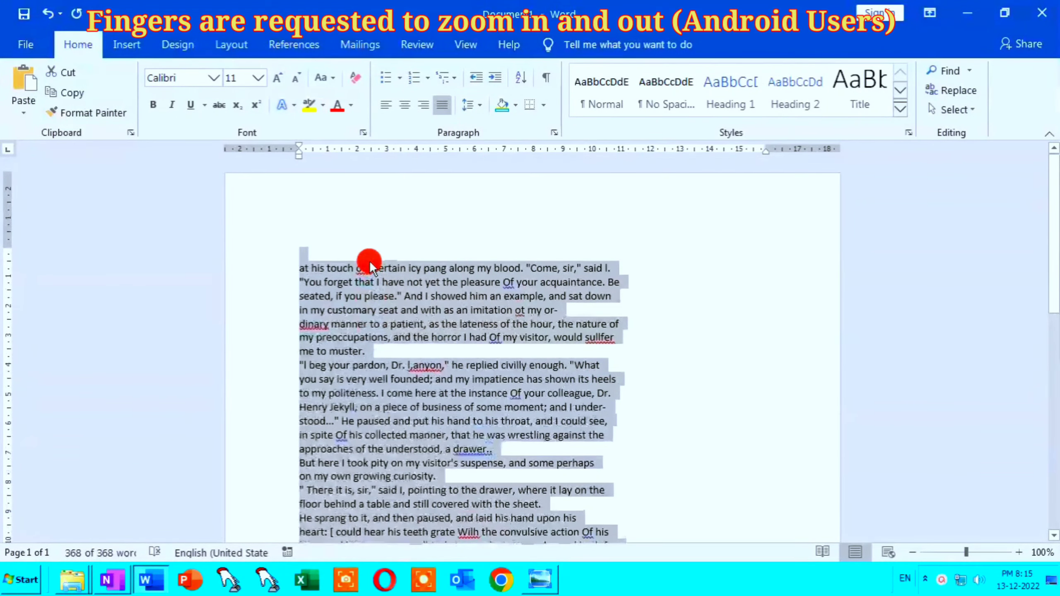
Delete all the text from the document and minimize Word
{"action": "left_click", "coordinate": [371, 267]}
{"action": "left_click_drag", "start_coordinate": [270, 277], "coordinate": [578, 465]}
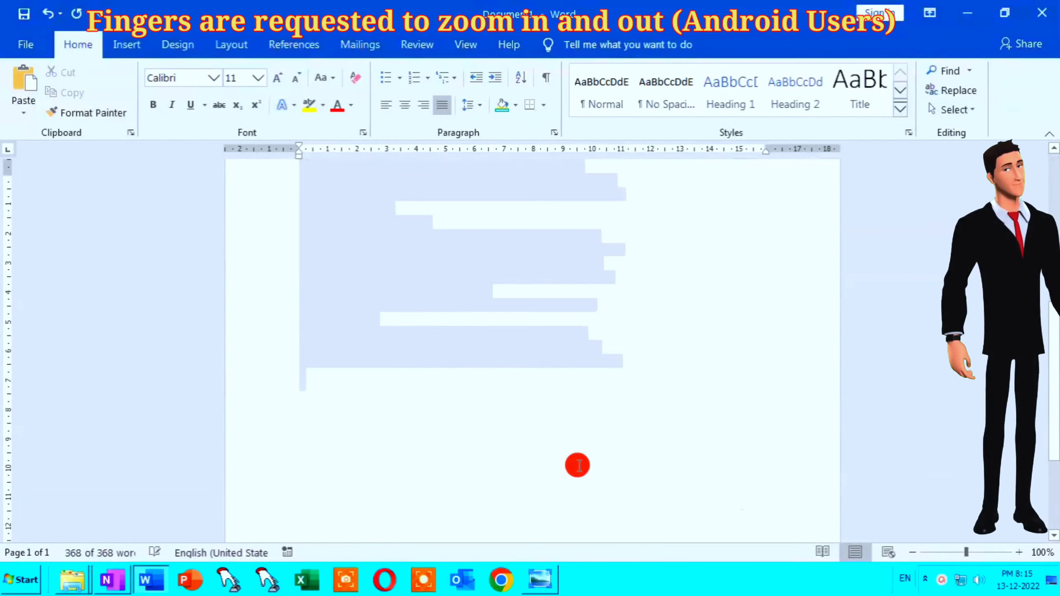
{"action": "key", "text": "Delete"}
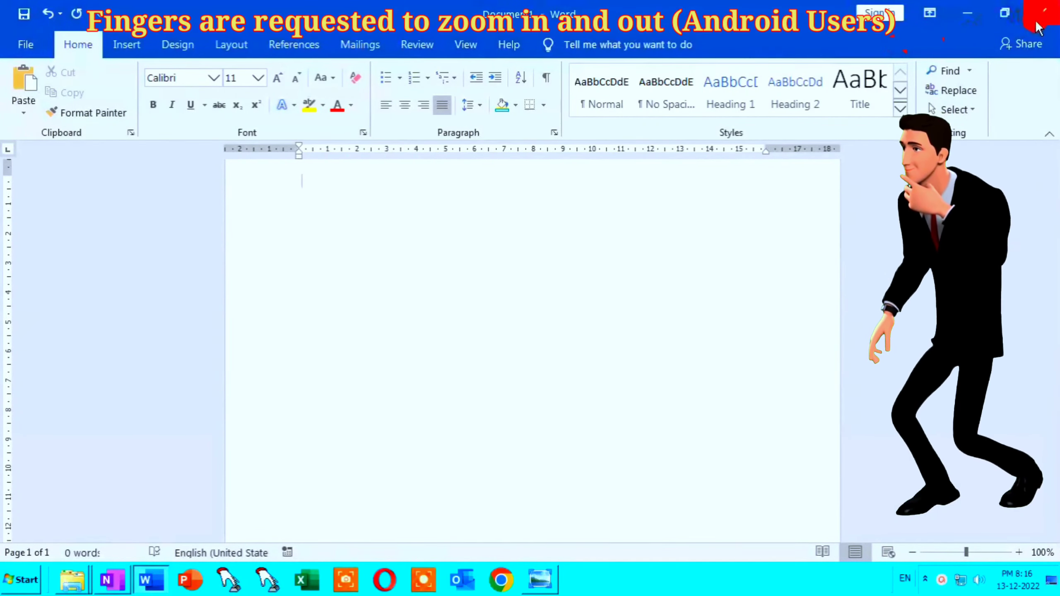
{"action": "left_click", "coordinate": [957, 19]}
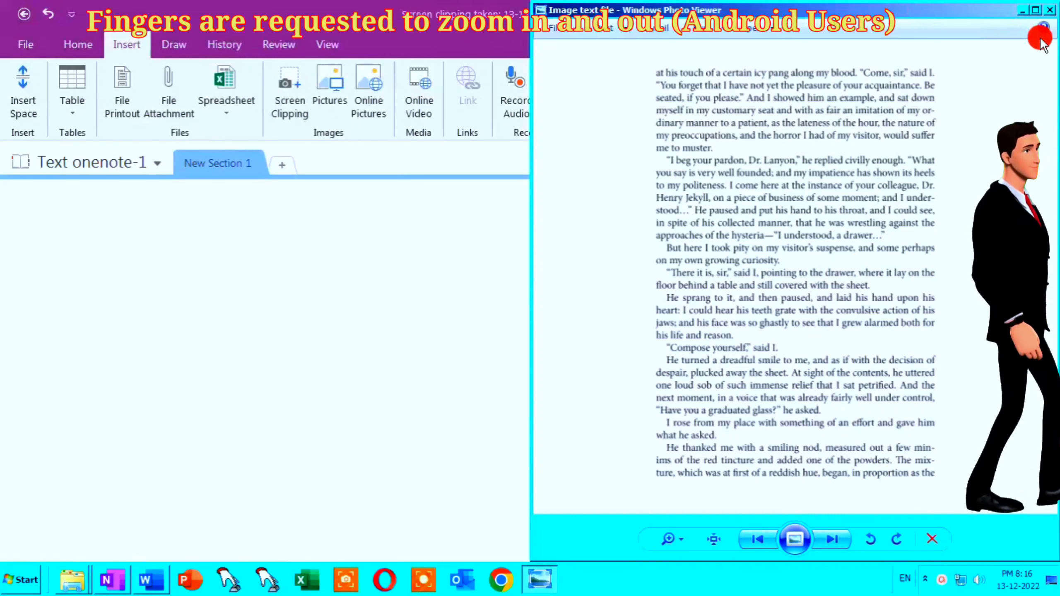
Close Photo Viewer, OneNote and the Image file folder, then start Chrome
{"action": "left_click", "coordinate": [1050, 9]}
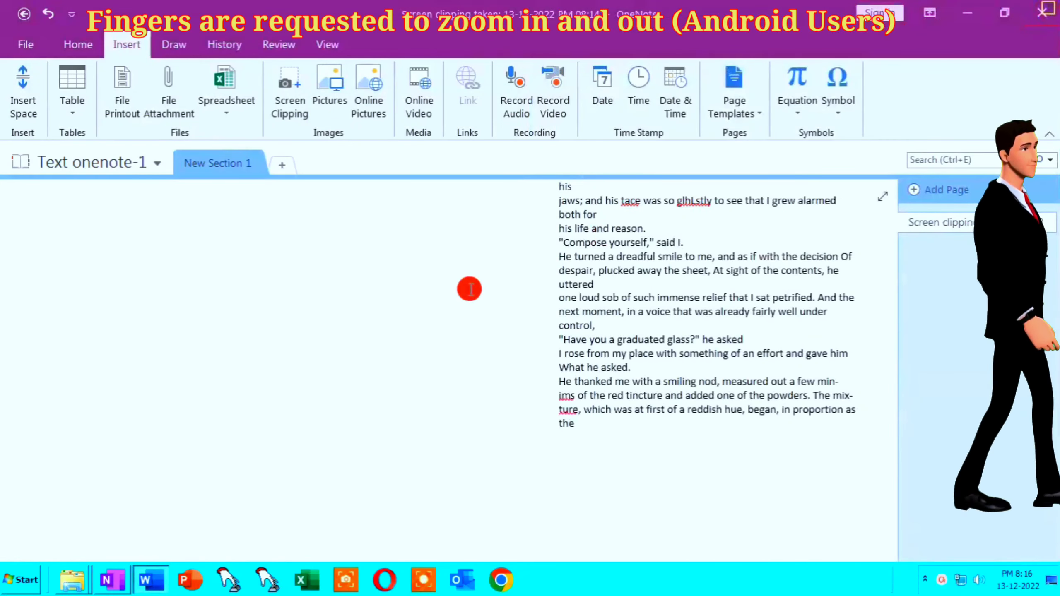
{"action": "left_click", "coordinate": [1042, 13]}
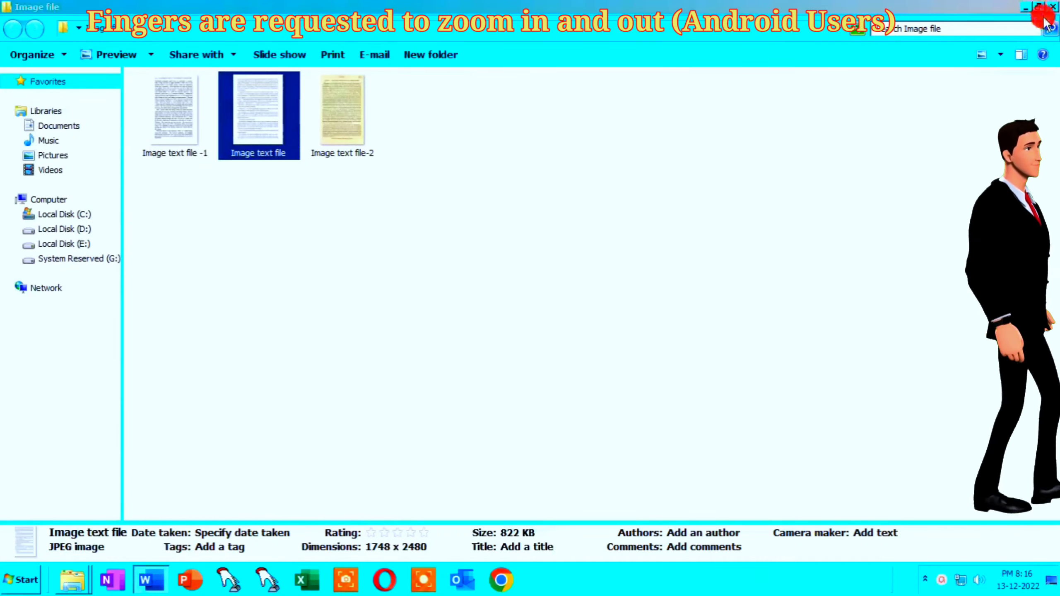
{"action": "left_click", "coordinate": [1053, 6]}
{"action": "left_click", "coordinate": [1054, 7]}
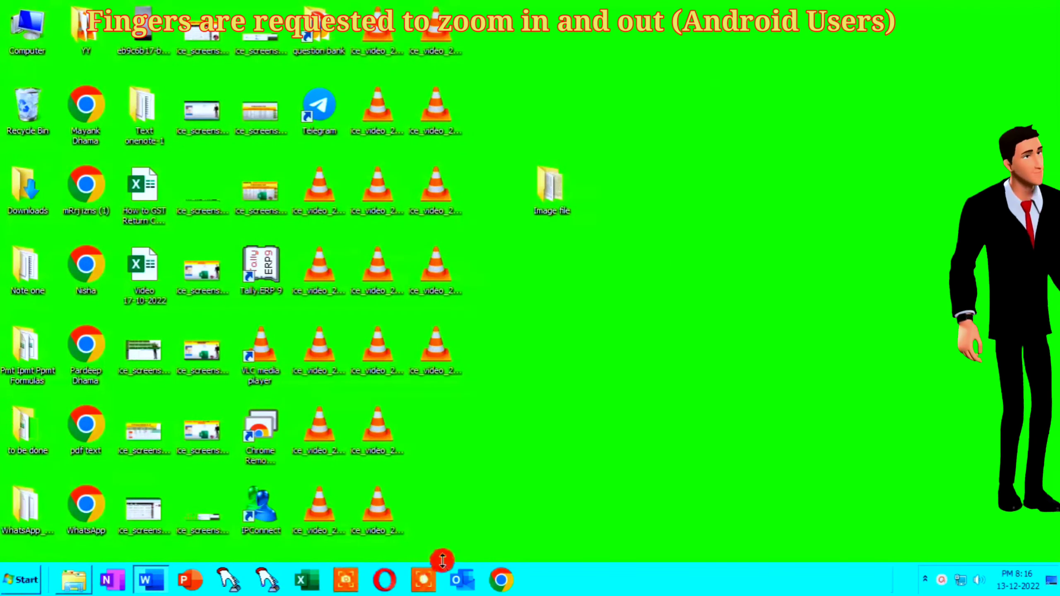
{"action": "left_click", "coordinate": [496, 581]}
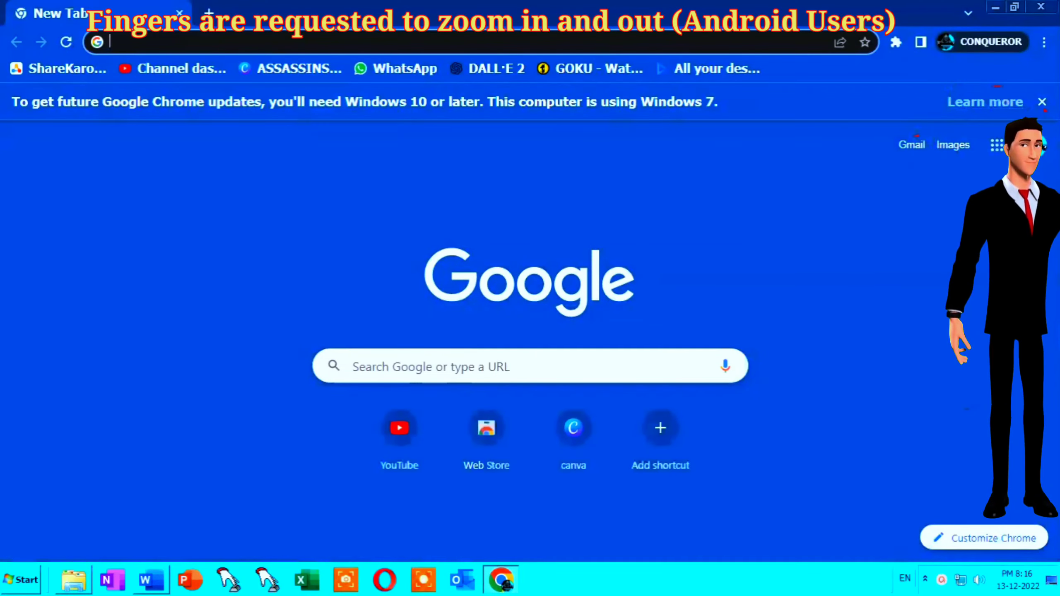
Go to Google Drive from the apps grid and choose New > File upload
{"action": "left_click", "coordinate": [996, 145]}
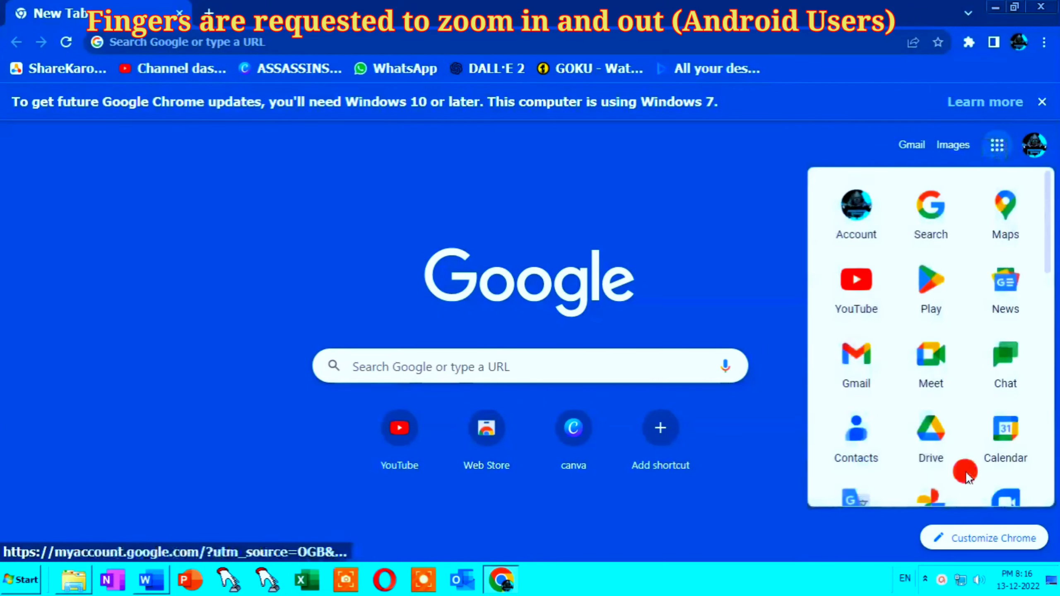
{"action": "left_click", "coordinate": [935, 438]}
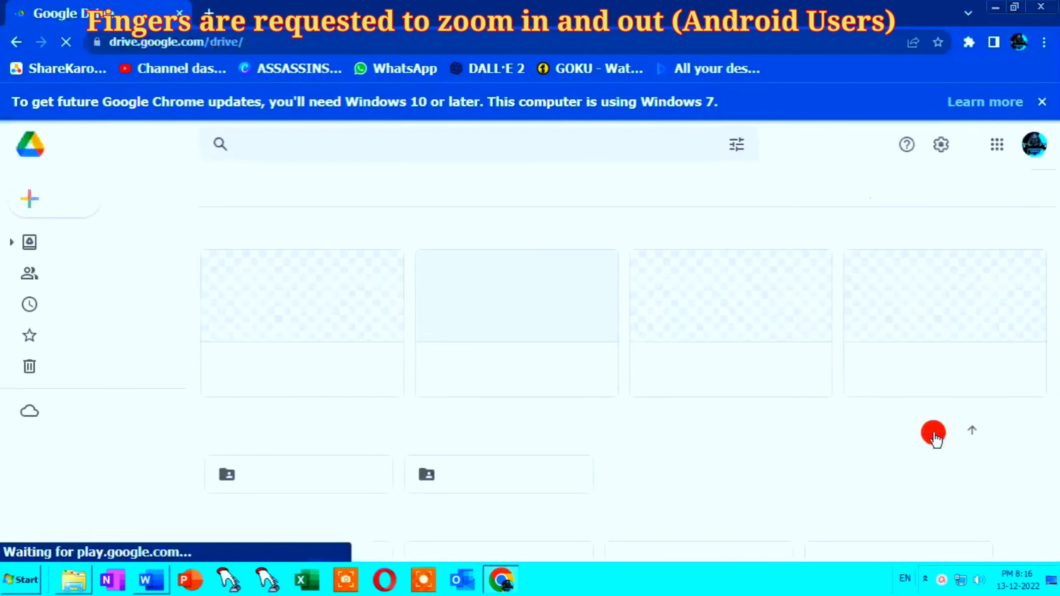
{"action": "left_click", "coordinate": [67, 204]}
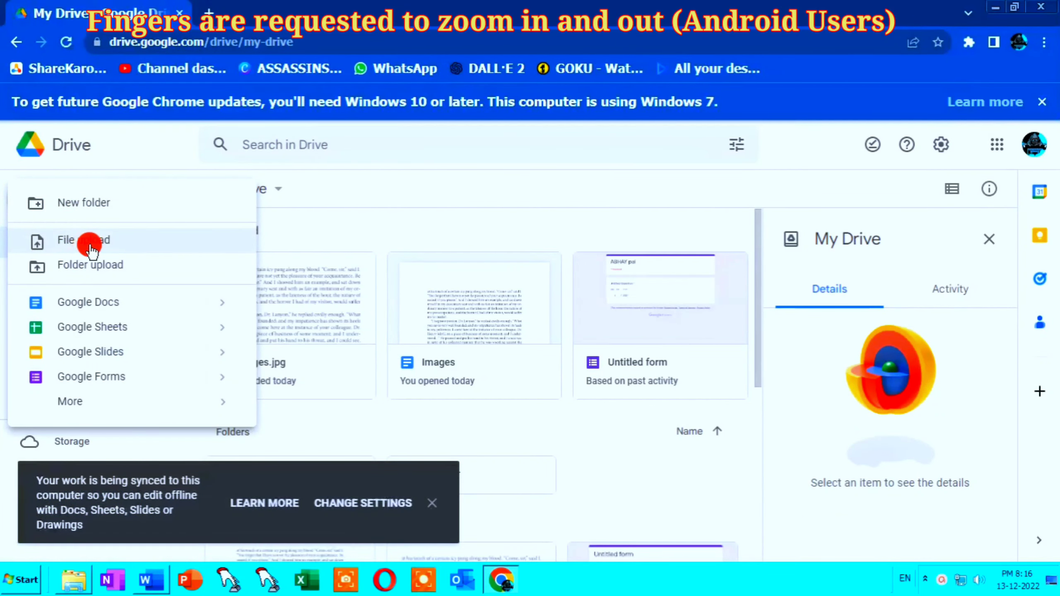
{"action": "left_click", "coordinate": [89, 244]}
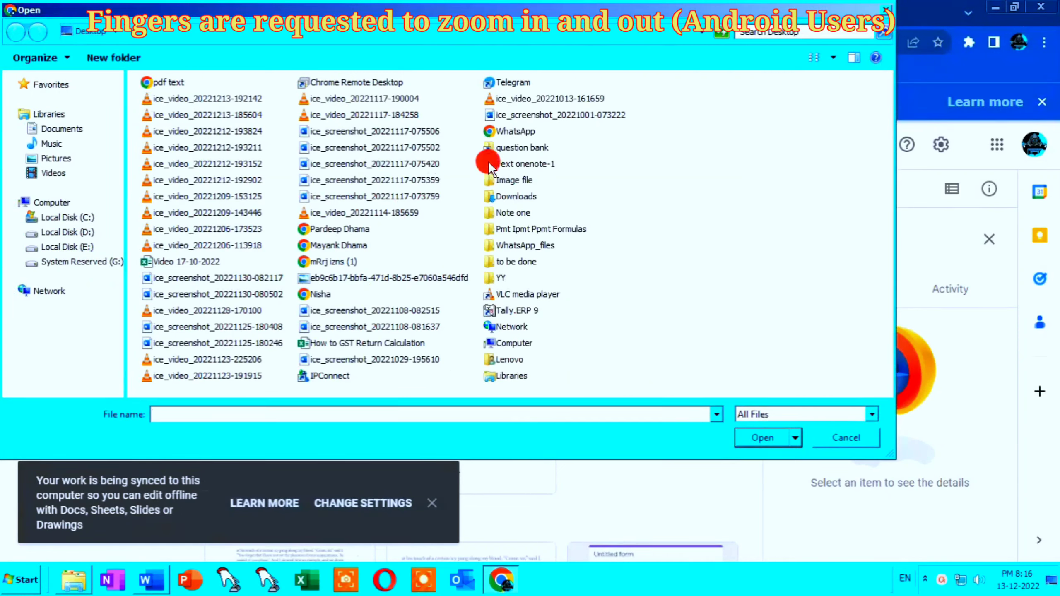
Upload 'Image text file -1.jpg' from the Image file folder to My Drive
{"action": "double_click", "coordinate": [517, 180]}
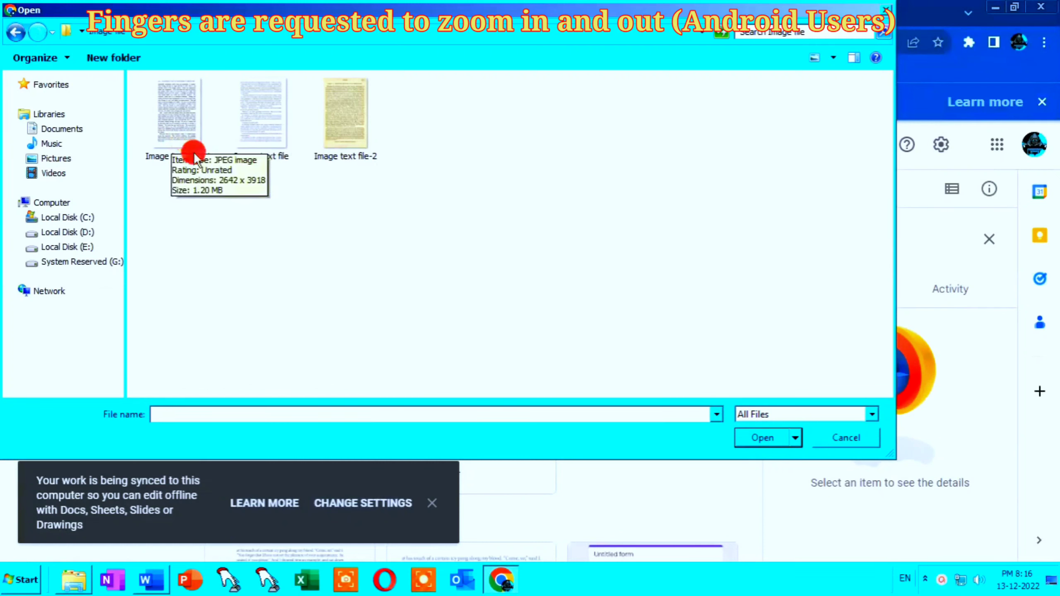
{"action": "left_click", "coordinate": [185, 124]}
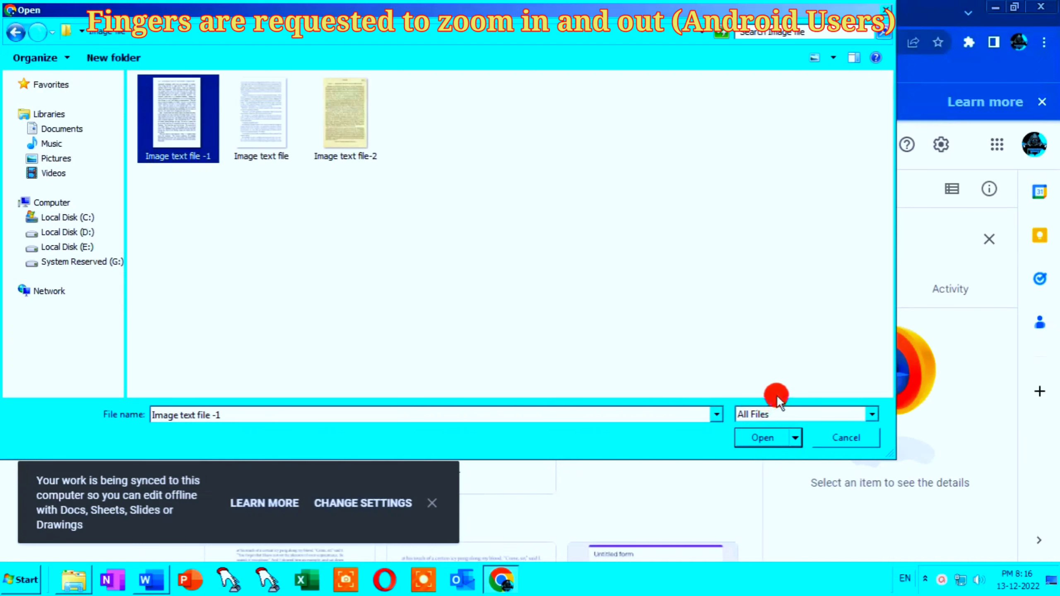
{"action": "left_click", "coordinate": [760, 437]}
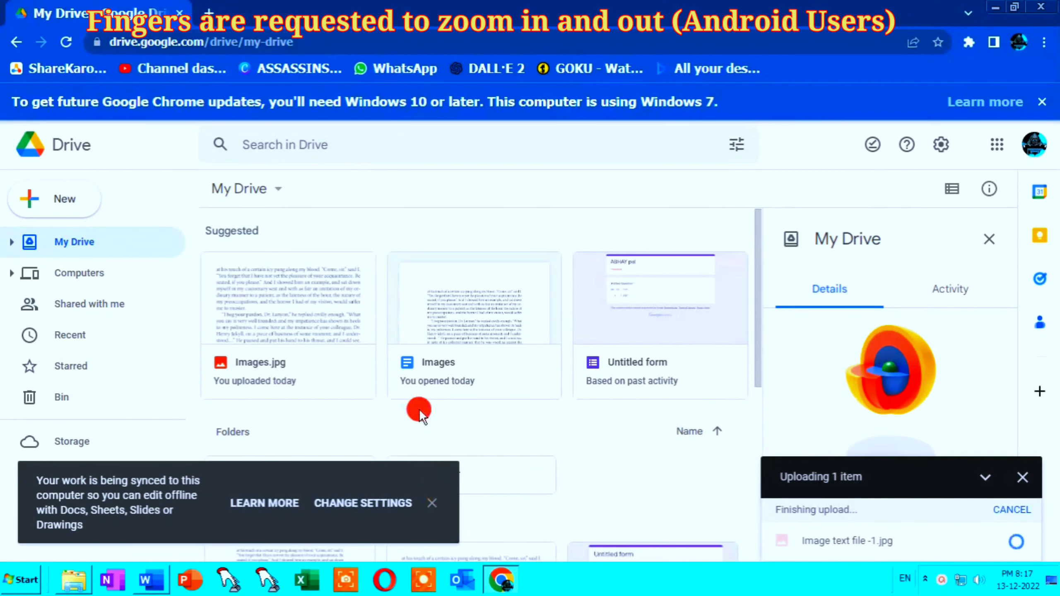
Open the uploaded 'Image text file -1.jpg' with Google Docs to extract its text
{"action": "double_click", "coordinate": [502, 332]}
{"action": "scroll", "coordinate": [503, 393], "scroll_direction": "down", "scroll_amount": 3}
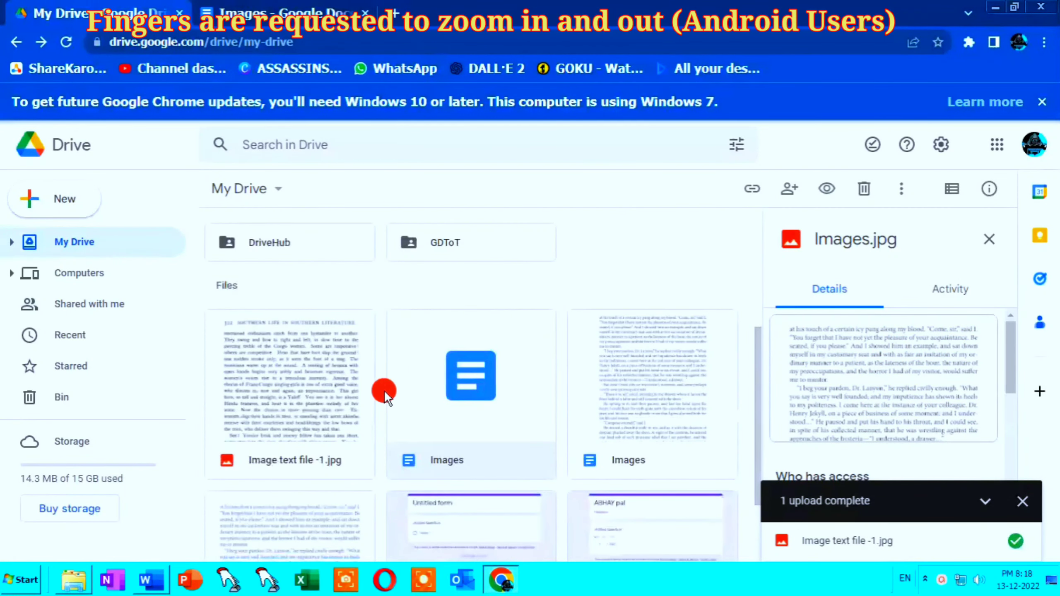
{"action": "left_click", "coordinate": [258, 378]}
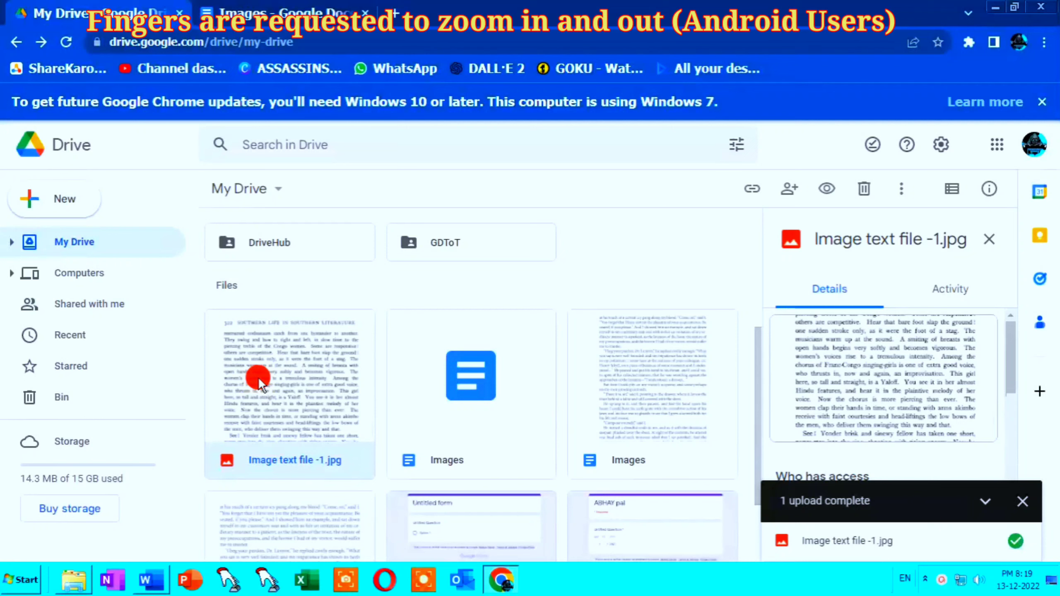
{"action": "right_click", "coordinate": [259, 378]}
{"action": "mouse_move", "coordinate": [332, 426]}
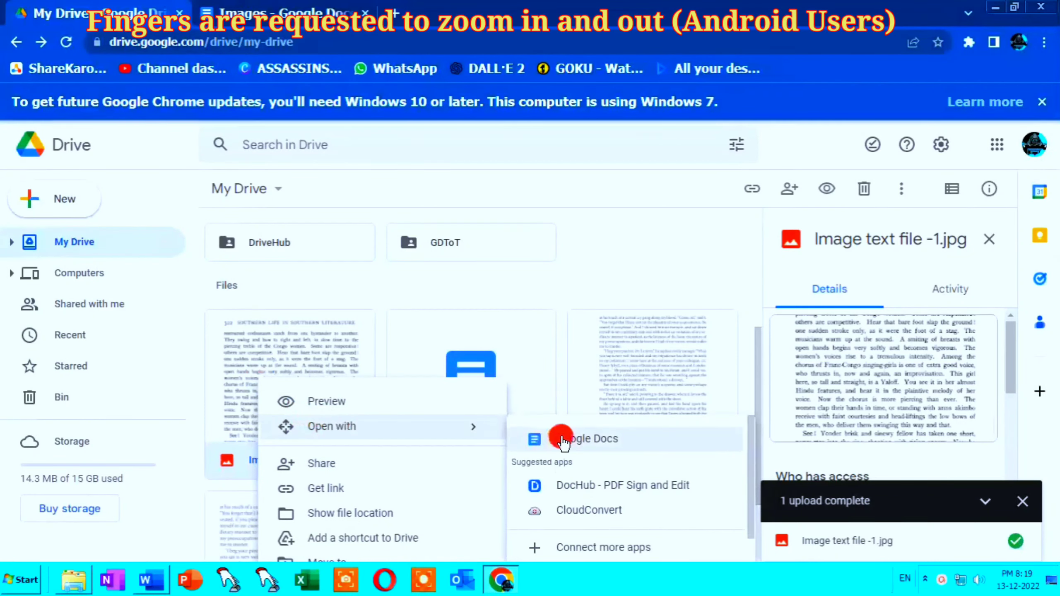
{"action": "left_click", "coordinate": [611, 437]}
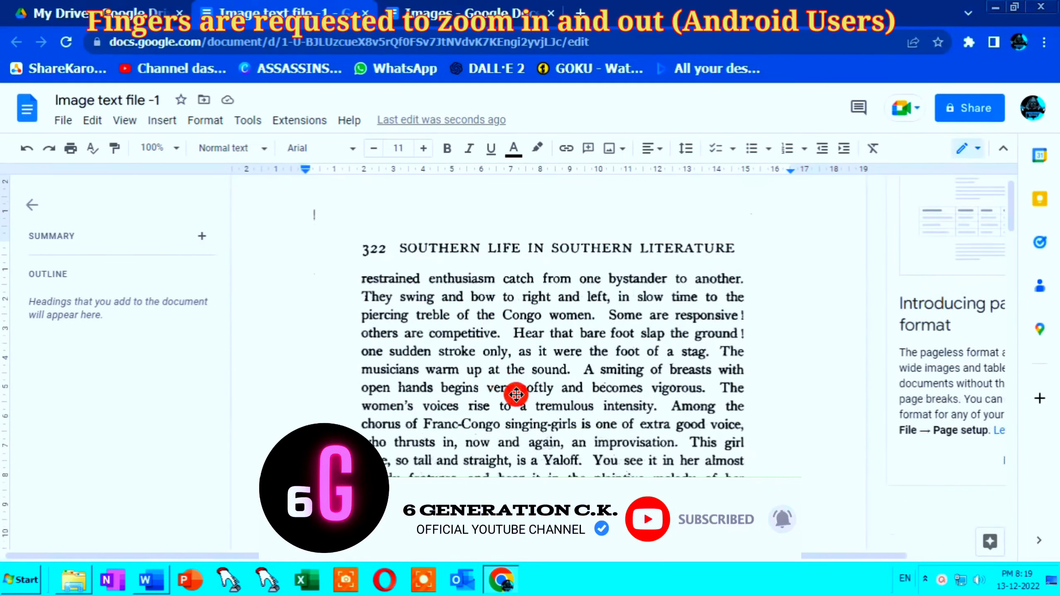
Select the extracted text below the scan, from the 322 heading to 'the furious Bamboula.'
{"action": "scroll", "coordinate": [526, 417], "scroll_direction": "down", "scroll_amount": 5}
{"action": "scroll", "coordinate": [539, 418], "scroll_direction": "down", "scroll_amount": 3}
{"action": "scroll", "coordinate": [539, 397], "scroll_direction": "up", "scroll_amount": 3}
{"action": "scroll", "coordinate": [539, 396], "scroll_direction": "up", "scroll_amount": 5}
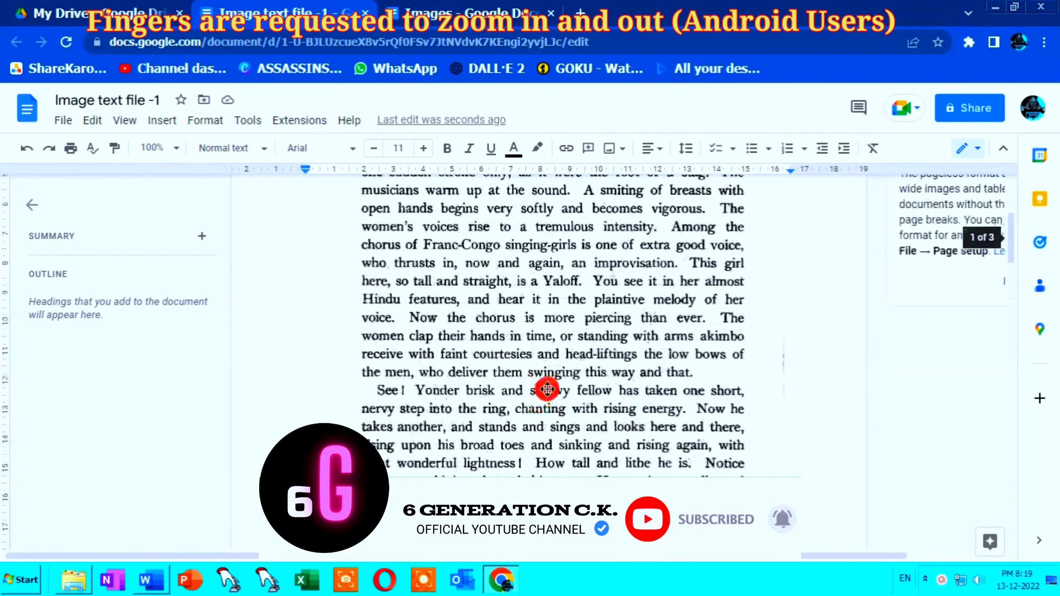
{"action": "left_click", "coordinate": [552, 359]}
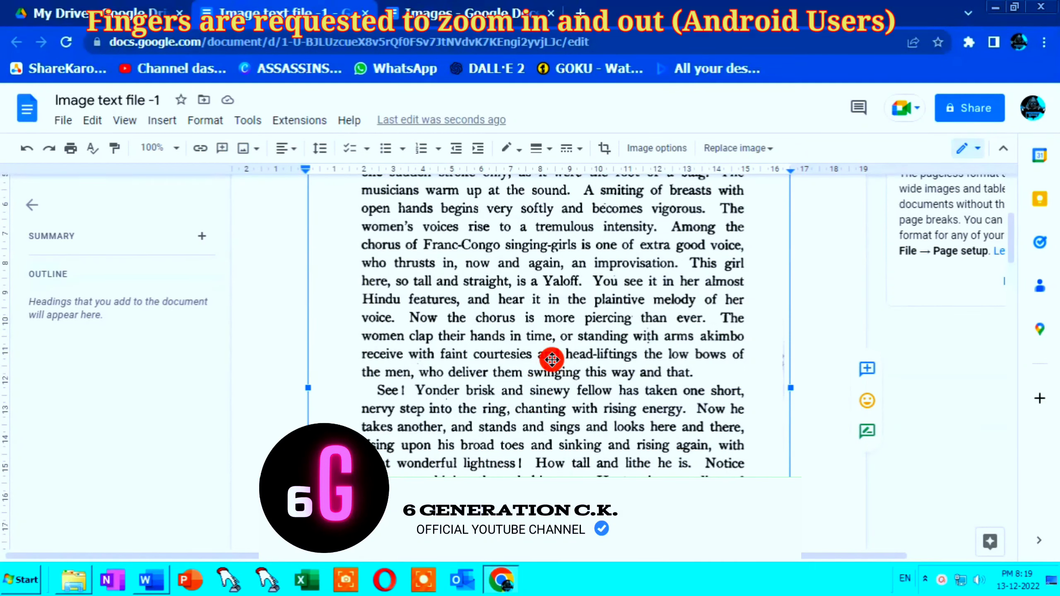
{"action": "scroll", "coordinate": [548, 421], "scroll_direction": "down", "scroll_amount": 5}
{"action": "scroll", "coordinate": [474, 353], "scroll_direction": "down", "scroll_amount": 5}
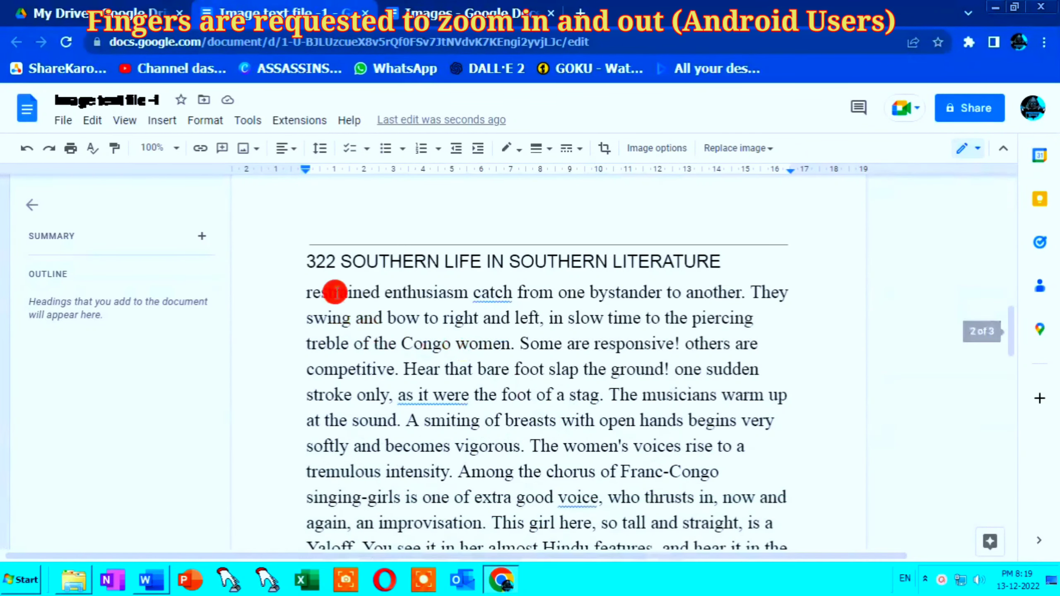
{"action": "mouse_move", "coordinate": [311, 264]}
{"action": "left_mouse_down"}
{"action": "mouse_move", "coordinate": [807, 591]}
{"action": "mouse_move", "coordinate": [893, 533]}
{"action": "left_mouse_up"}
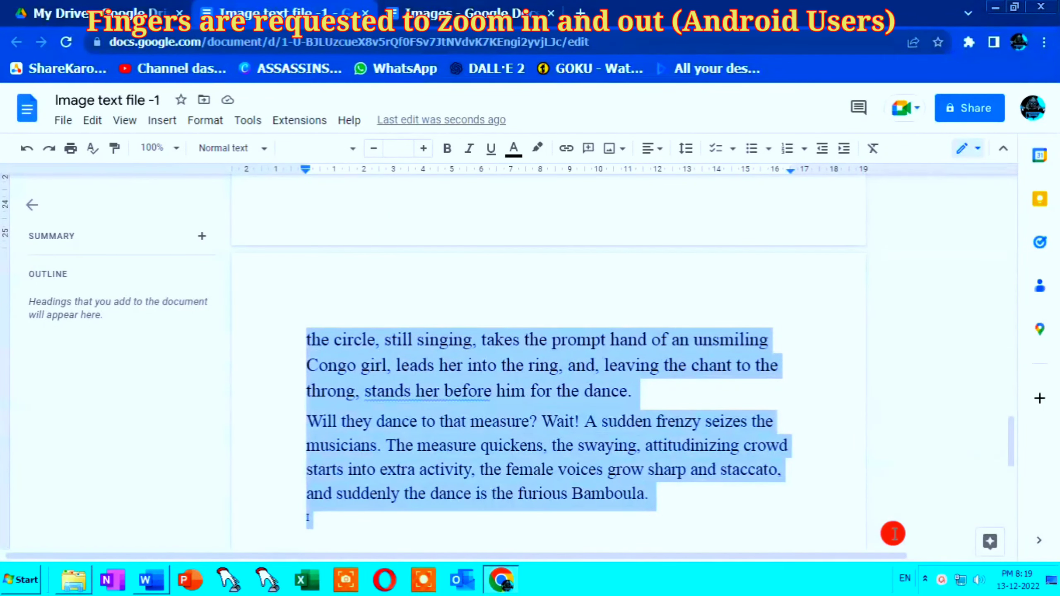
{"action": "left_click", "coordinate": [151, 580]}
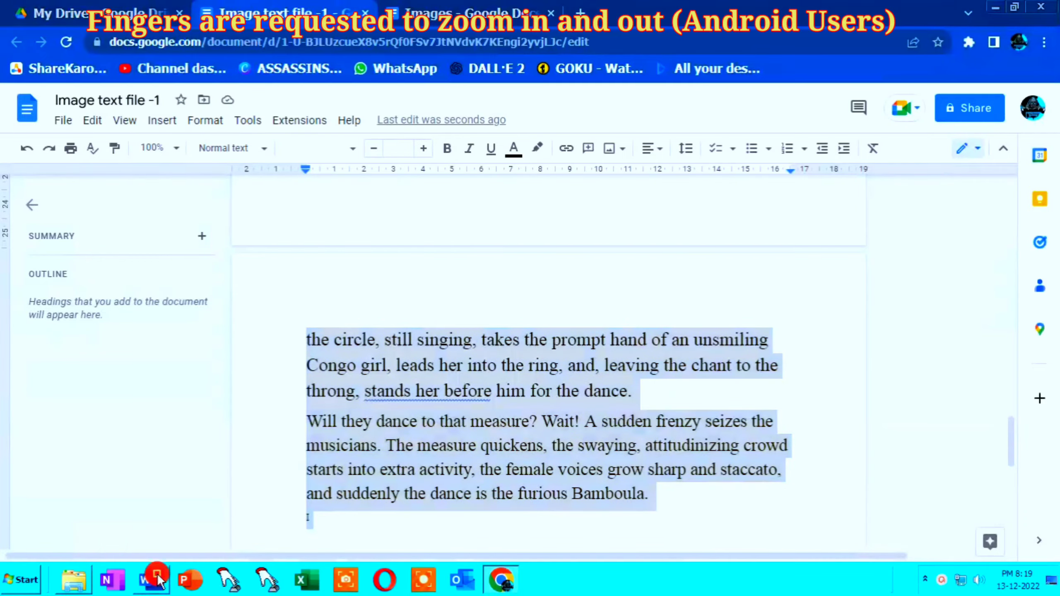
Paste the 341-word text headed '322 SOUTHERN LIFE IN SOUTHERN LITERATURE' into Word and review it
{"action": "key", "text": "ctrl+v"}
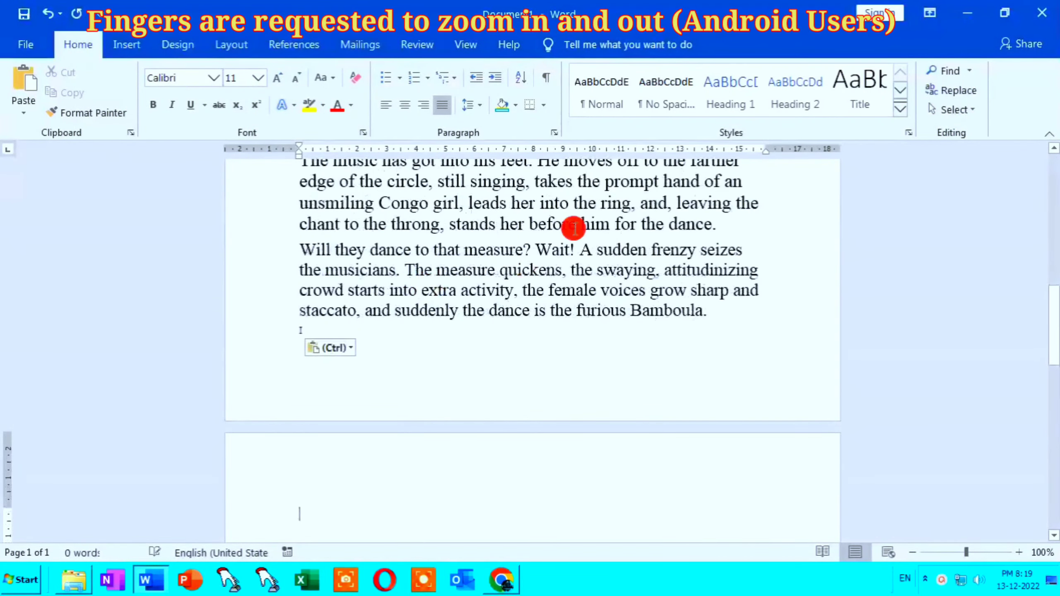
{"action": "scroll", "coordinate": [572, 228], "scroll_direction": "up", "scroll_amount": 5}
{"action": "scroll", "coordinate": [572, 227], "scroll_direction": "up", "scroll_amount": 6}
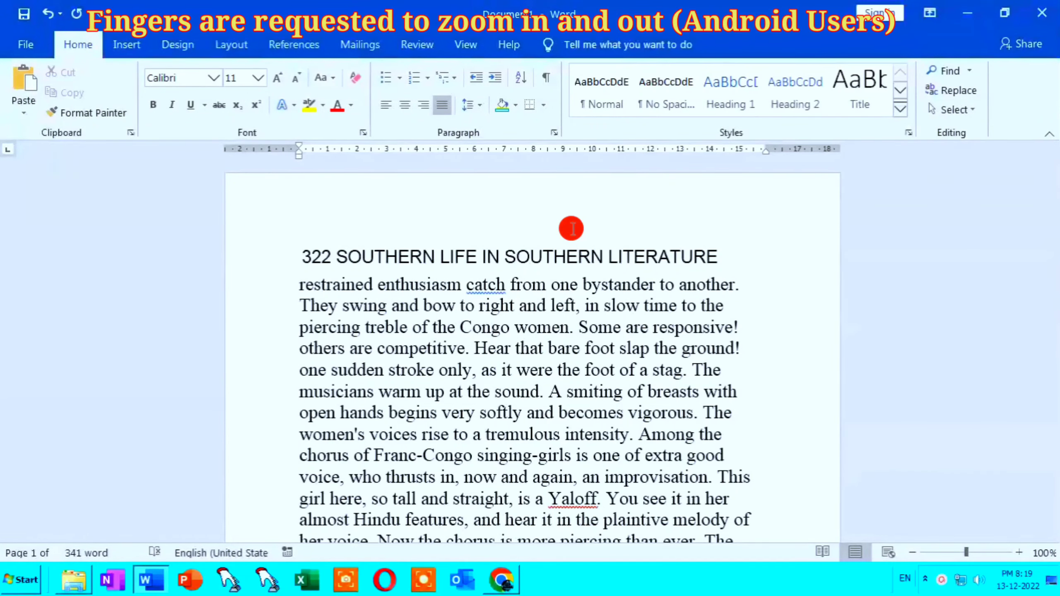
{"action": "scroll", "coordinate": [657, 409], "scroll_direction": "down", "scroll_amount": 2}
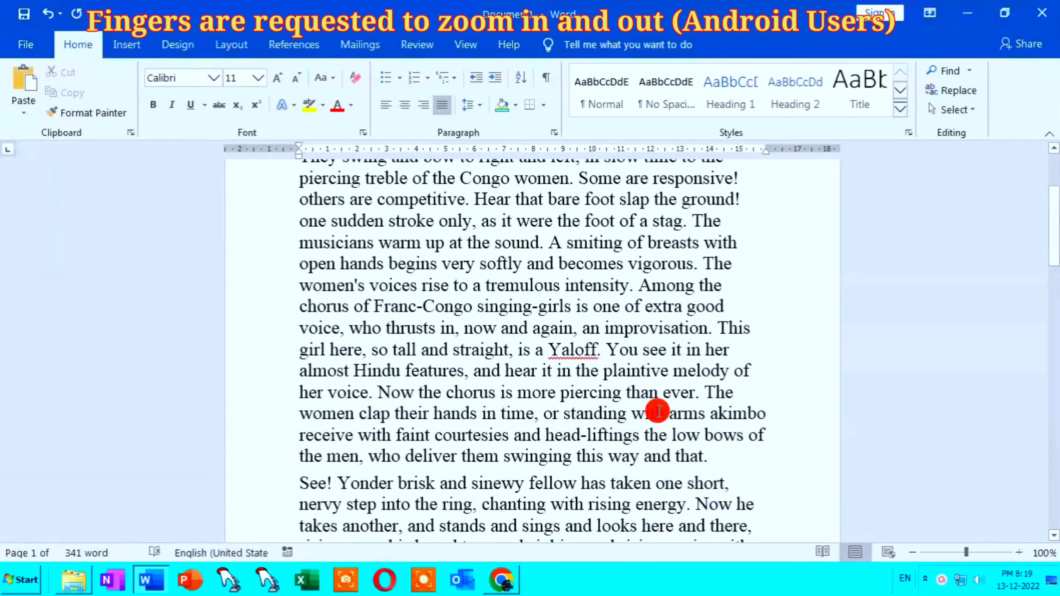
{"action": "scroll", "coordinate": [675, 463], "scroll_direction": "down", "scroll_amount": 2}
{"action": "scroll", "coordinate": [678, 465], "scroll_direction": "down", "scroll_amount": 1}
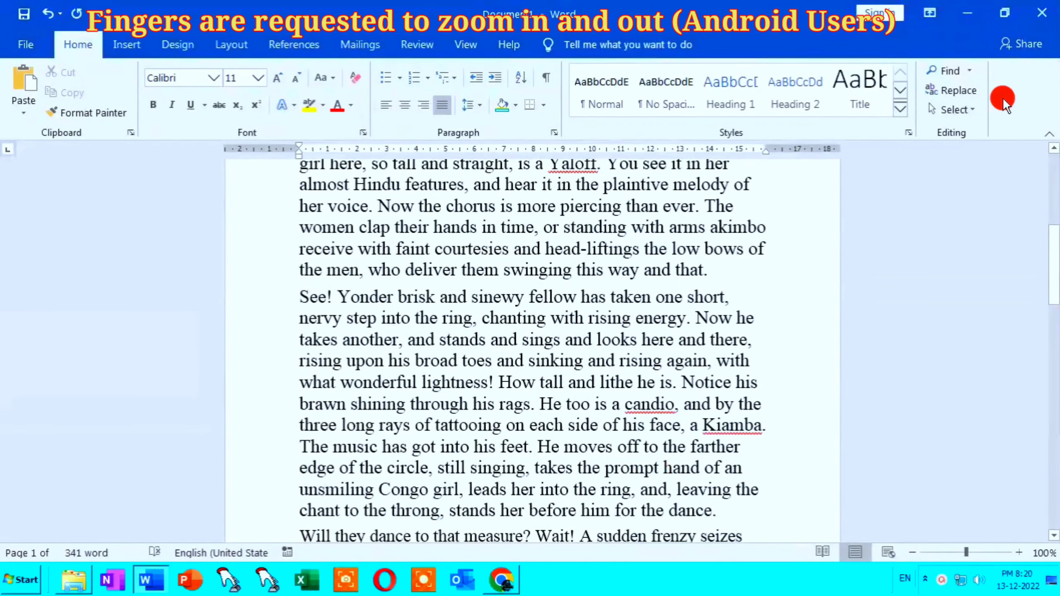
Close Document1 in Word and discard the pasted text without saving
{"action": "left_click", "coordinate": [1031, 17]}
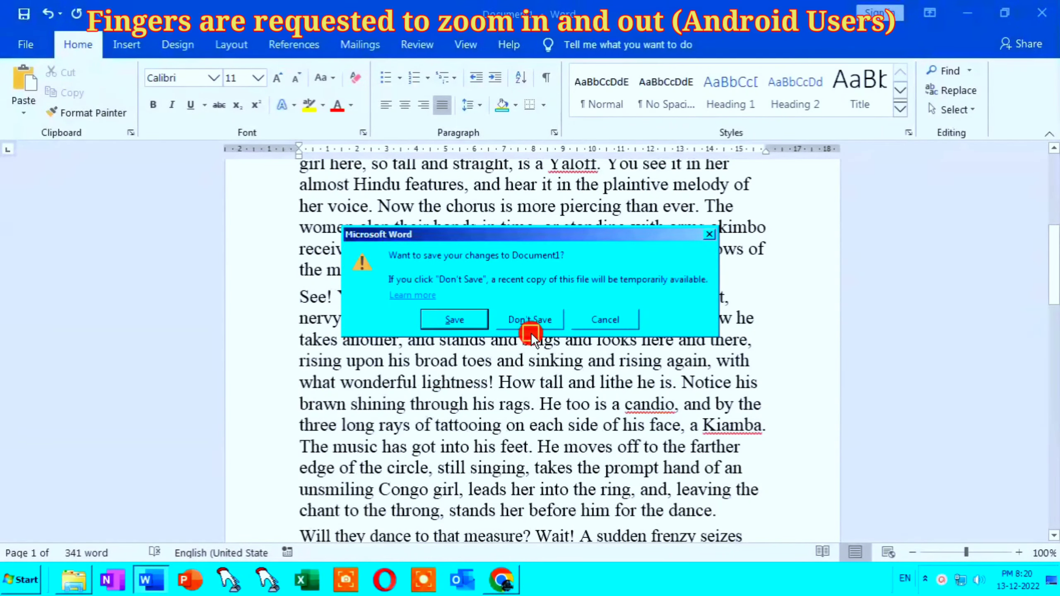
{"action": "left_click", "coordinate": [521, 324]}
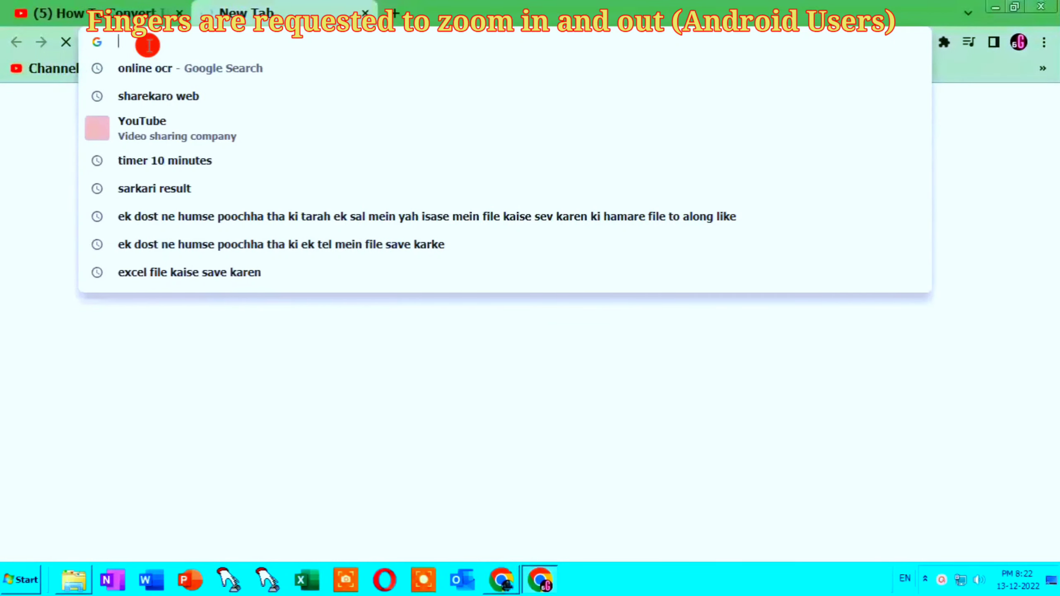
Search Google for 'online ocr' and go to the onlineocr.net Free Online OCR converter
{"action": "type", "text": "on"}
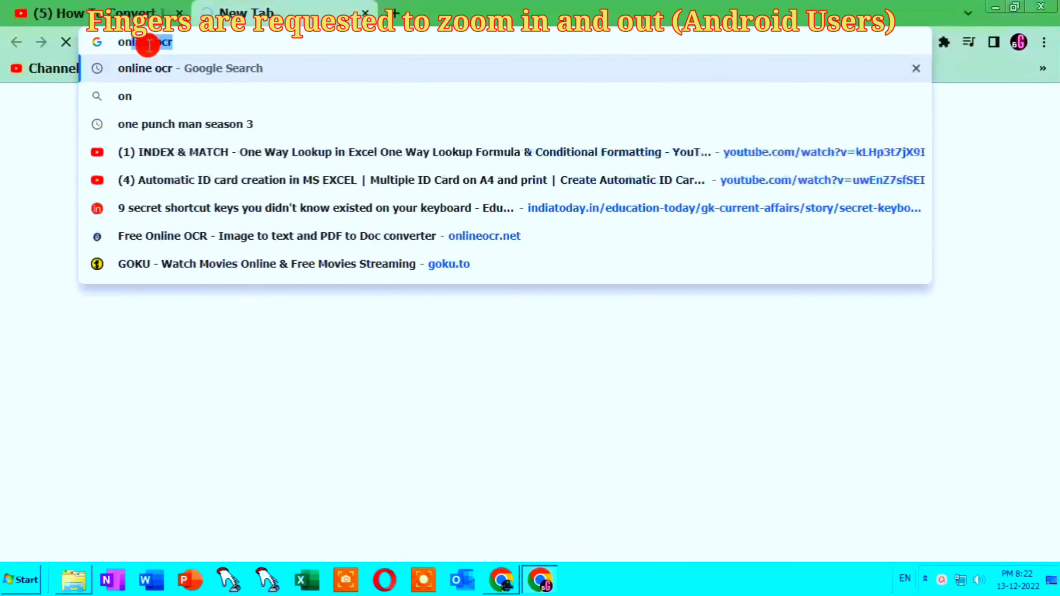
{"action": "type", "text": "li"}
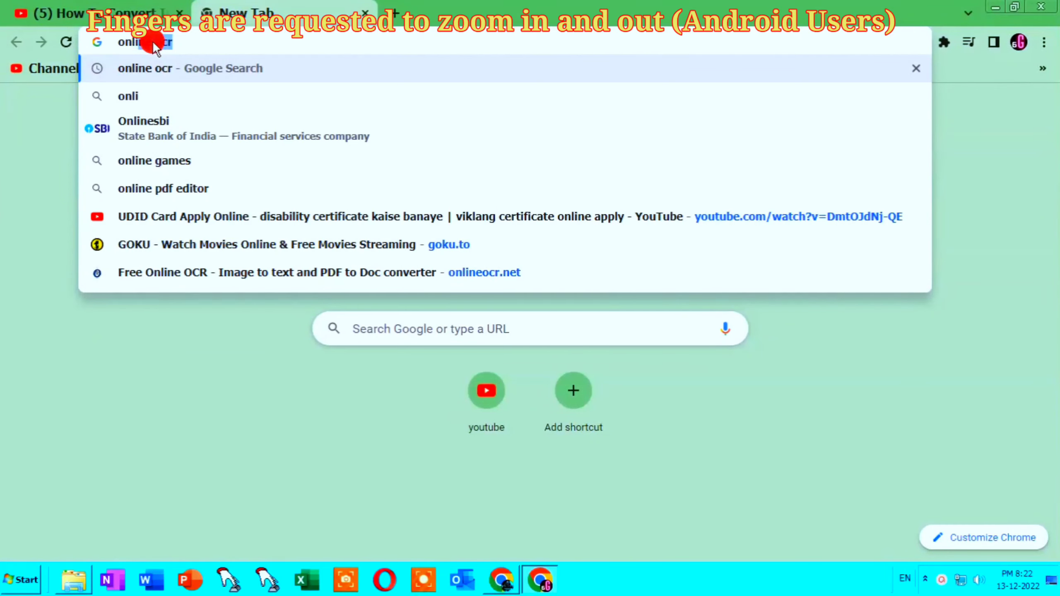
{"action": "type", "text": "ne ocr"}
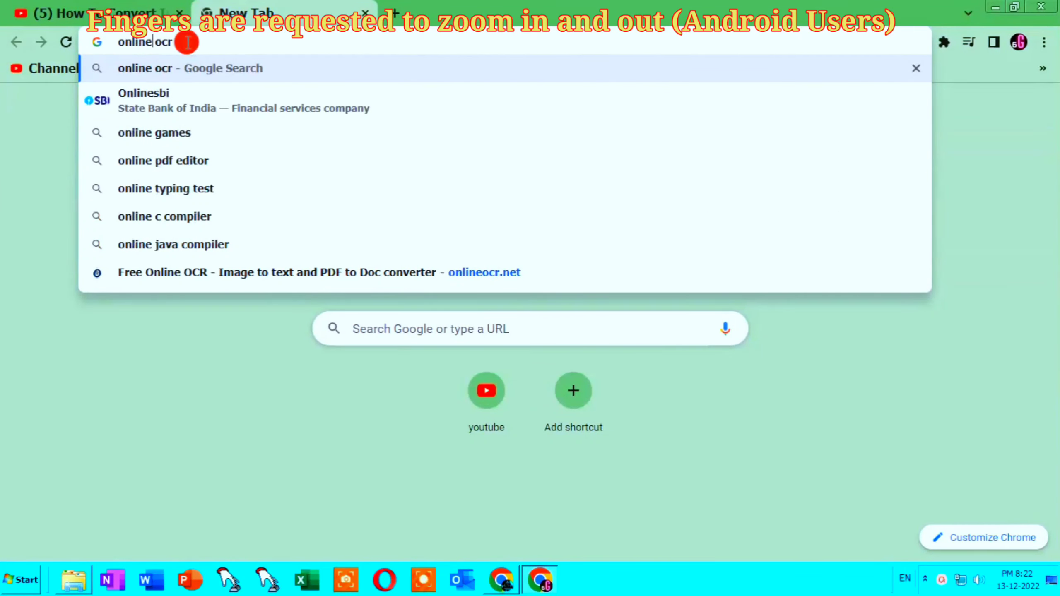
{"action": "key", "text": "Return"}
{"action": "left_click", "coordinate": [190, 45]}
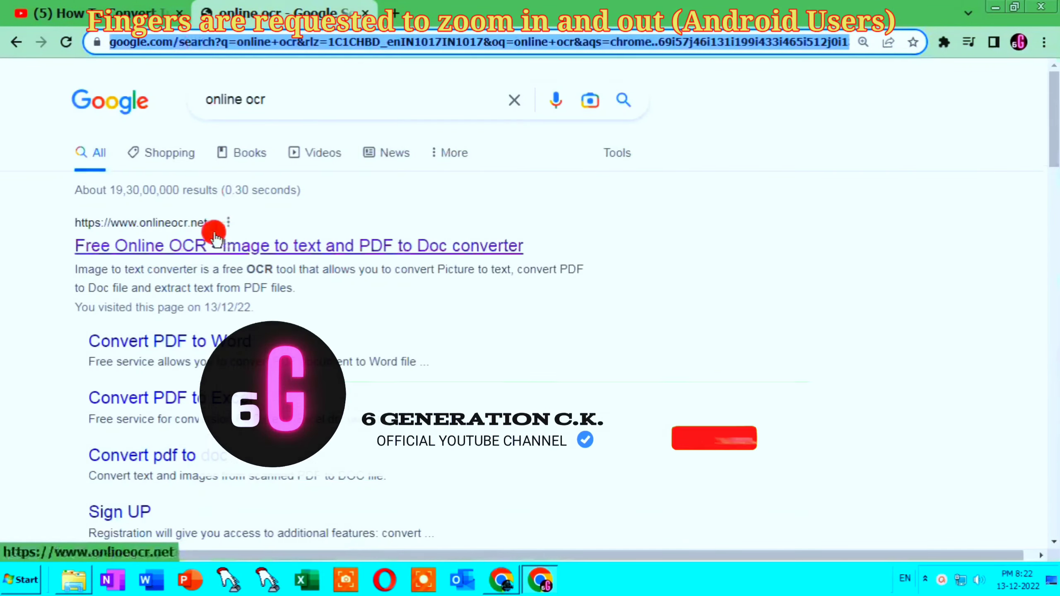
{"action": "left_click", "coordinate": [166, 255]}
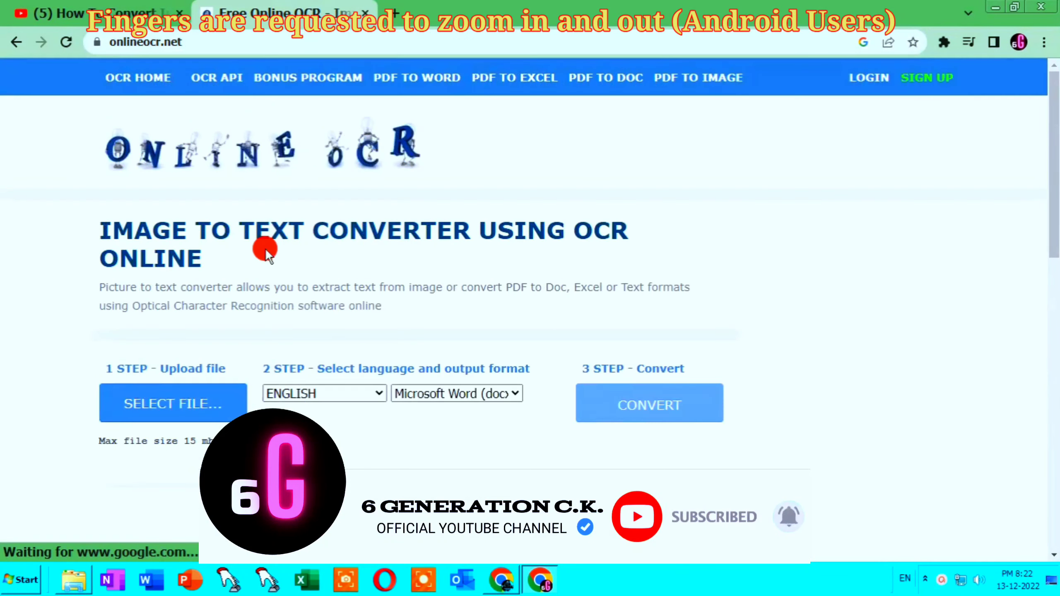
Upload the scan 'Image text file-2' from the Image file folder to onlineocr.net
{"action": "left_click", "coordinate": [163, 407]}
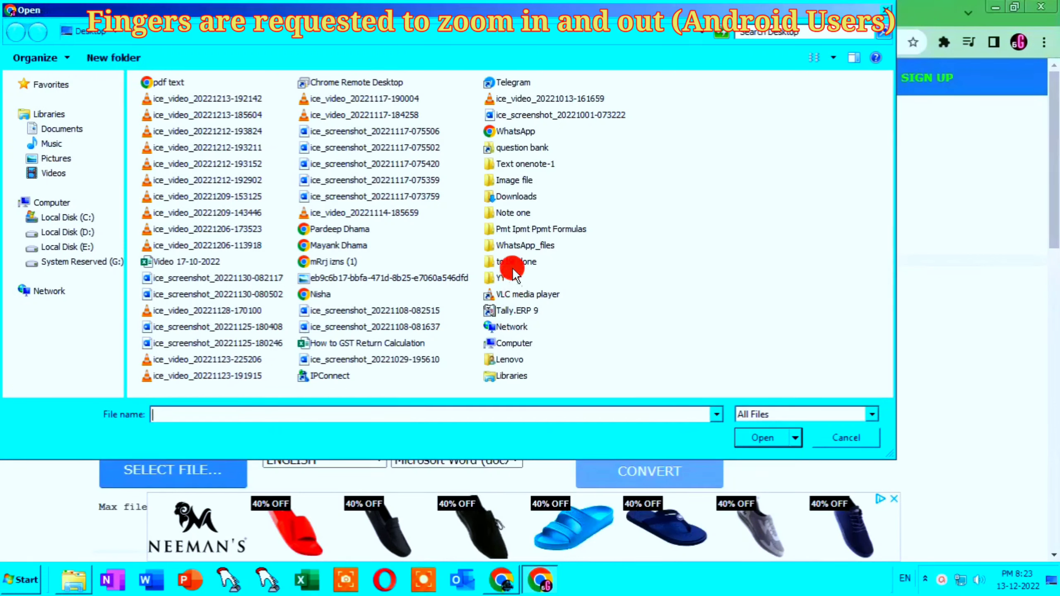
{"action": "left_click", "coordinate": [507, 181]}
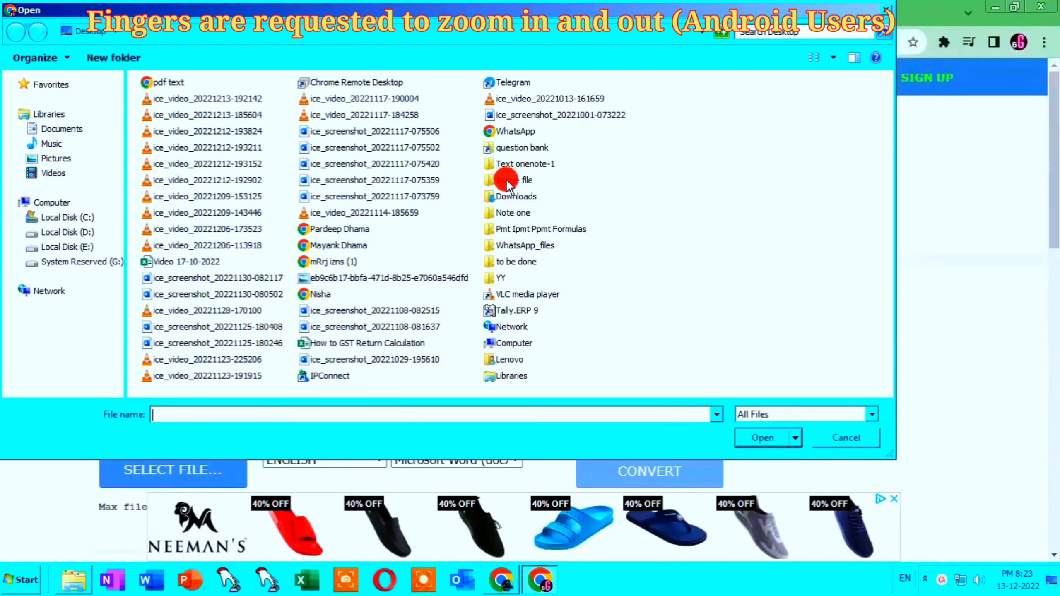
{"action": "double_click", "coordinate": [506, 180]}
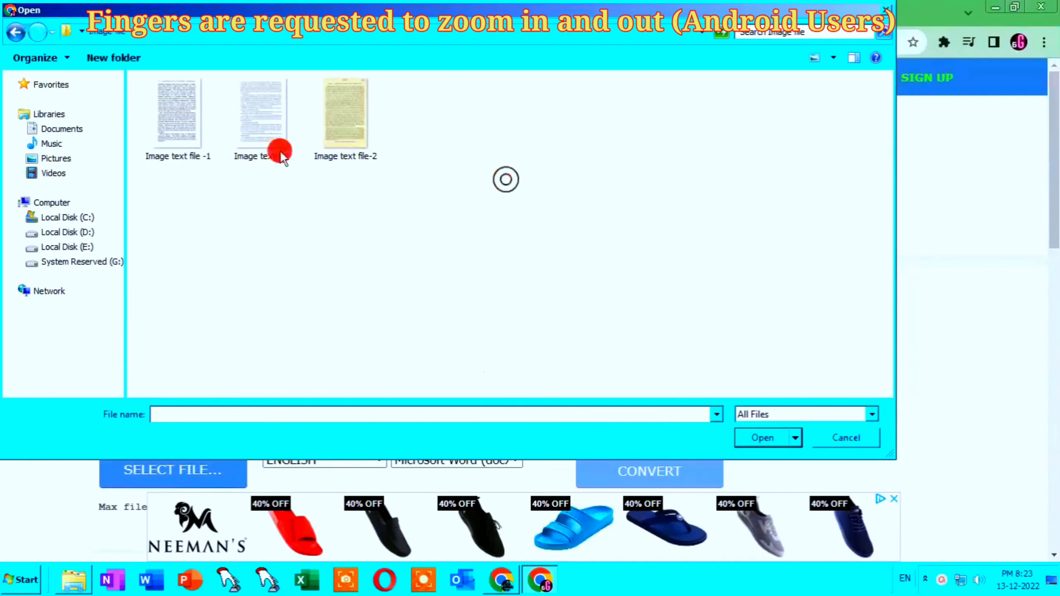
{"action": "left_click", "coordinate": [336, 127]}
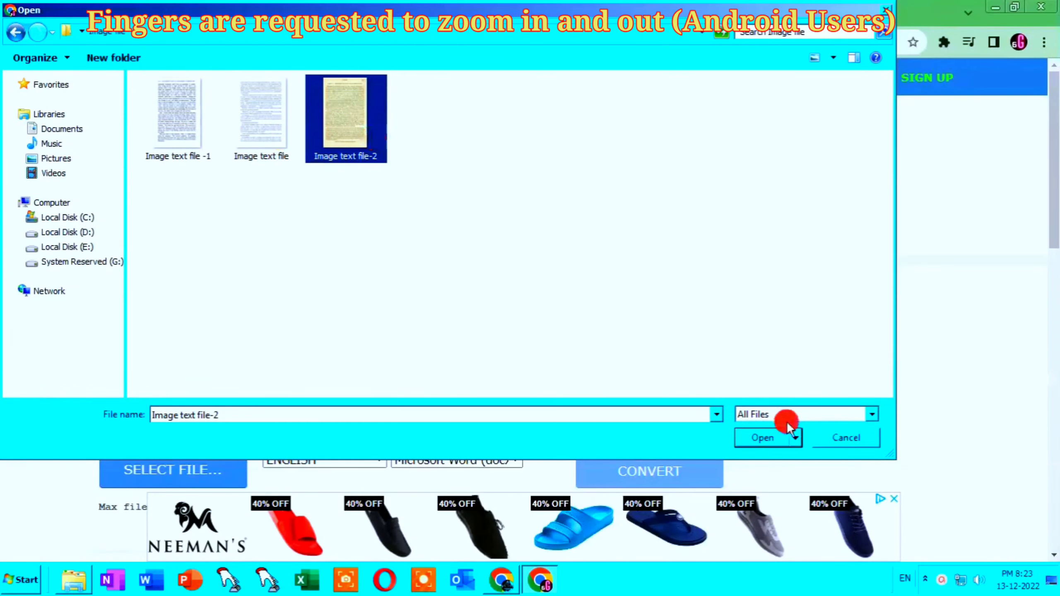
{"action": "left_click", "coordinate": [761, 439]}
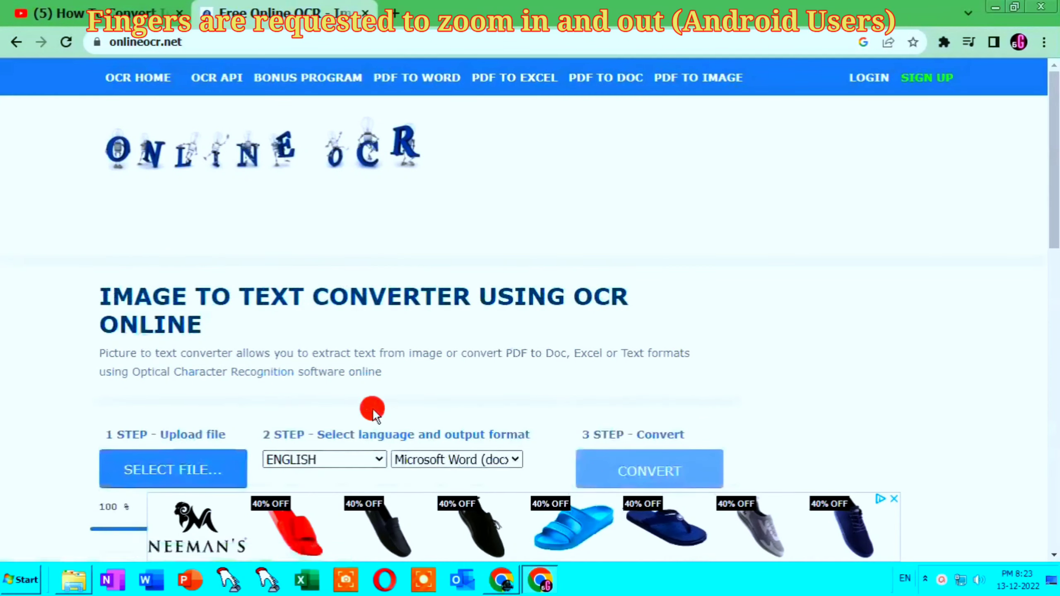
Convert the uploaded scan using ENGLISH recognition and Microsoft Word (docx) output
{"action": "scroll", "coordinate": [369, 301], "scroll_direction": "down", "scroll_amount": 5}
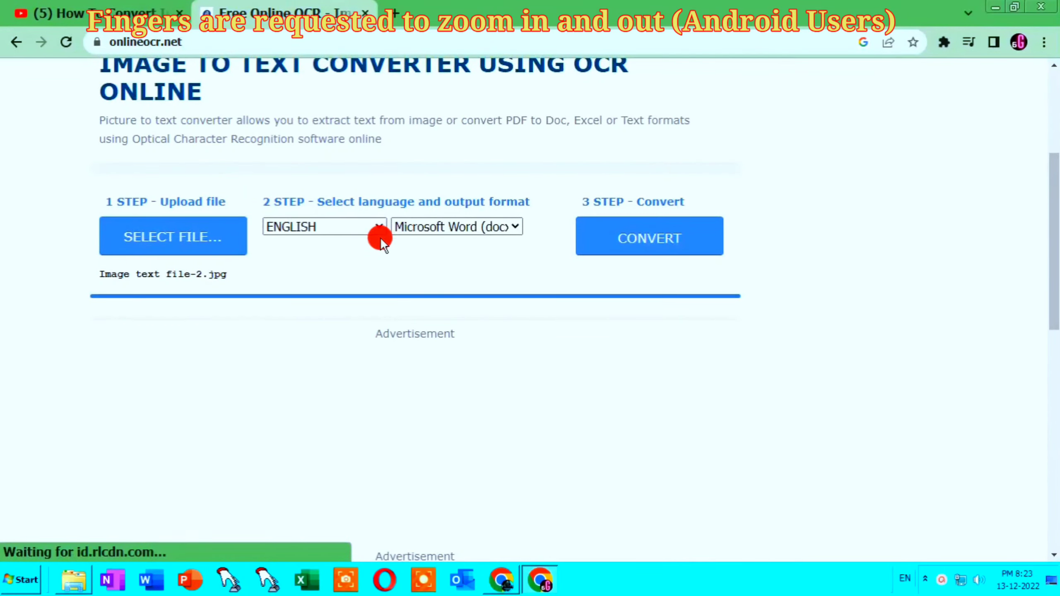
{"action": "left_click", "coordinate": [377, 227]}
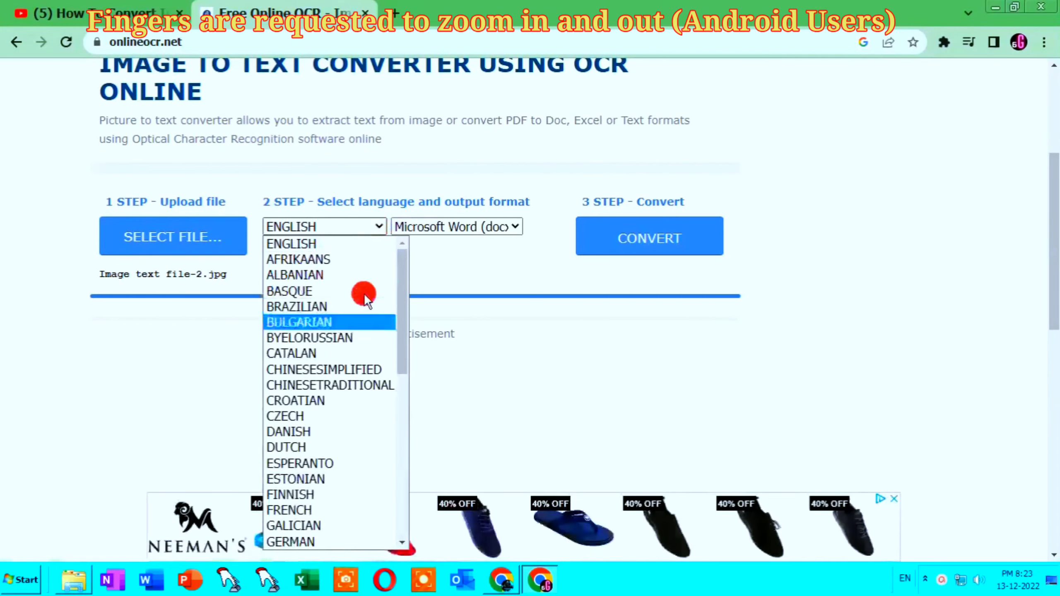
{"action": "left_click", "coordinate": [533, 264]}
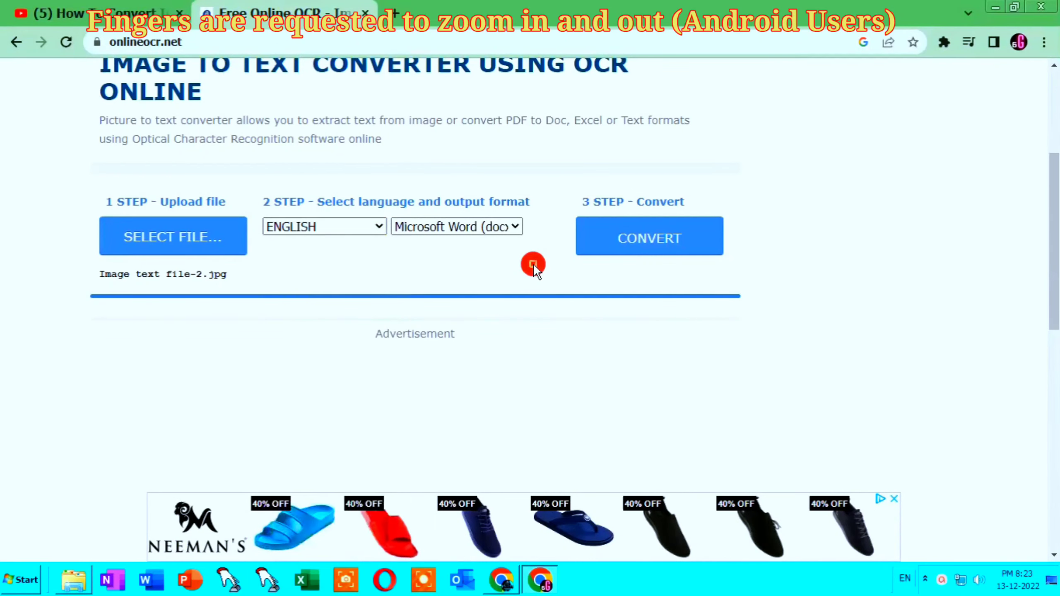
{"action": "left_click", "coordinate": [518, 229]}
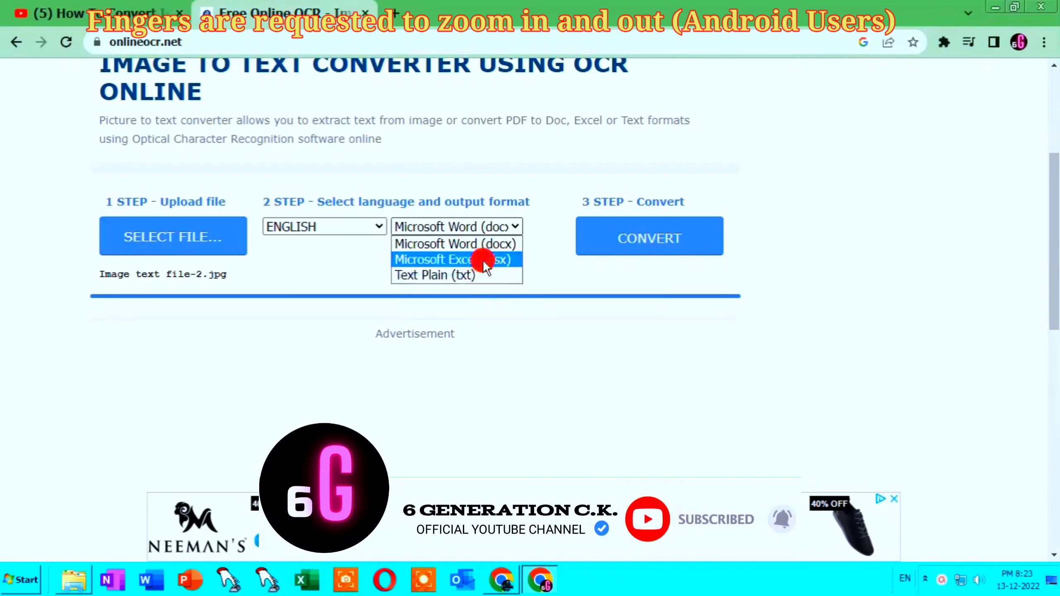
{"action": "left_click", "coordinate": [494, 228]}
{"action": "left_click", "coordinate": [690, 250]}
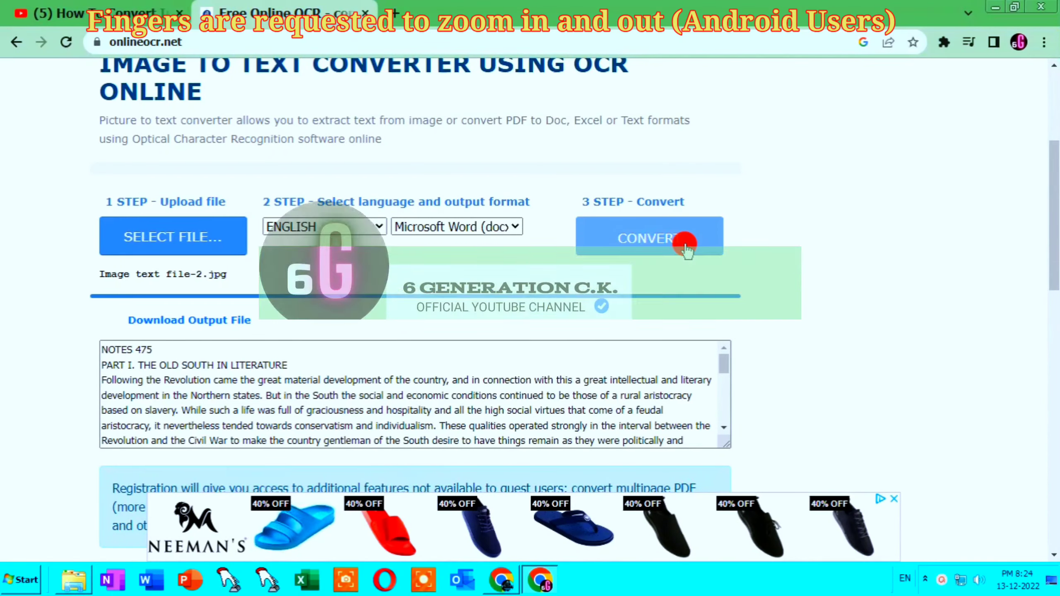
Select the recognized text in the output box from 'NOTES 475' onward, then launch Word
{"action": "scroll", "coordinate": [590, 338], "scroll_direction": "down", "scroll_amount": 3}
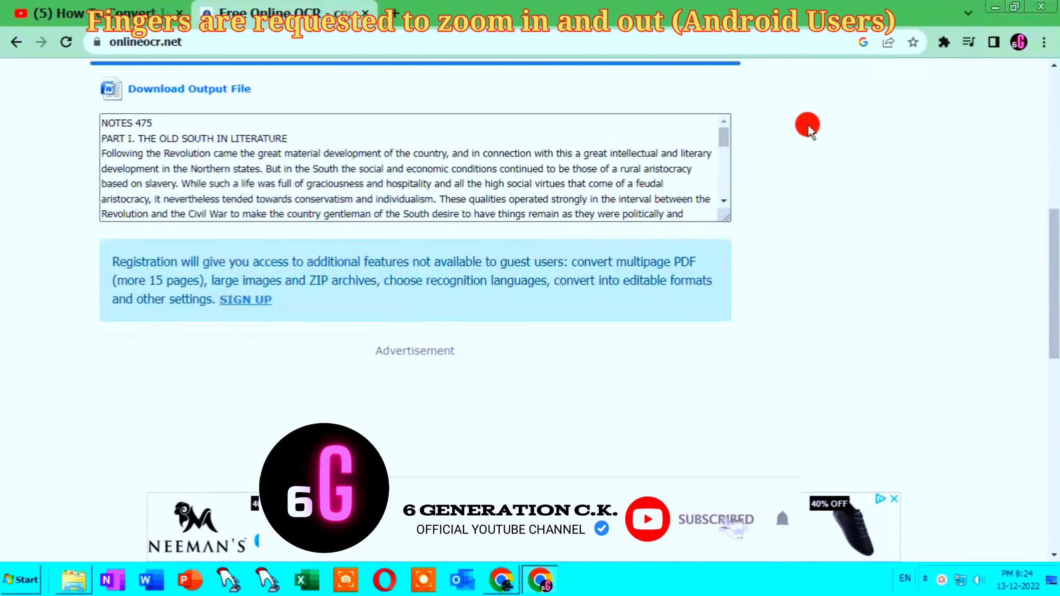
{"action": "left_click", "coordinate": [716, 218]}
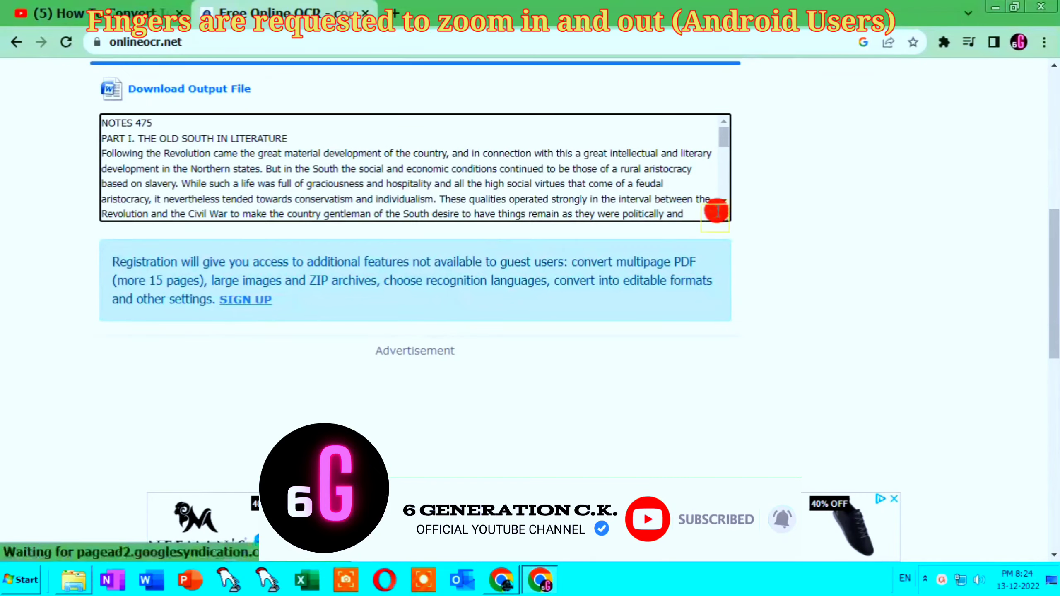
{"action": "left_click_drag", "start_coordinate": [717, 218], "coordinate": [724, 457]}
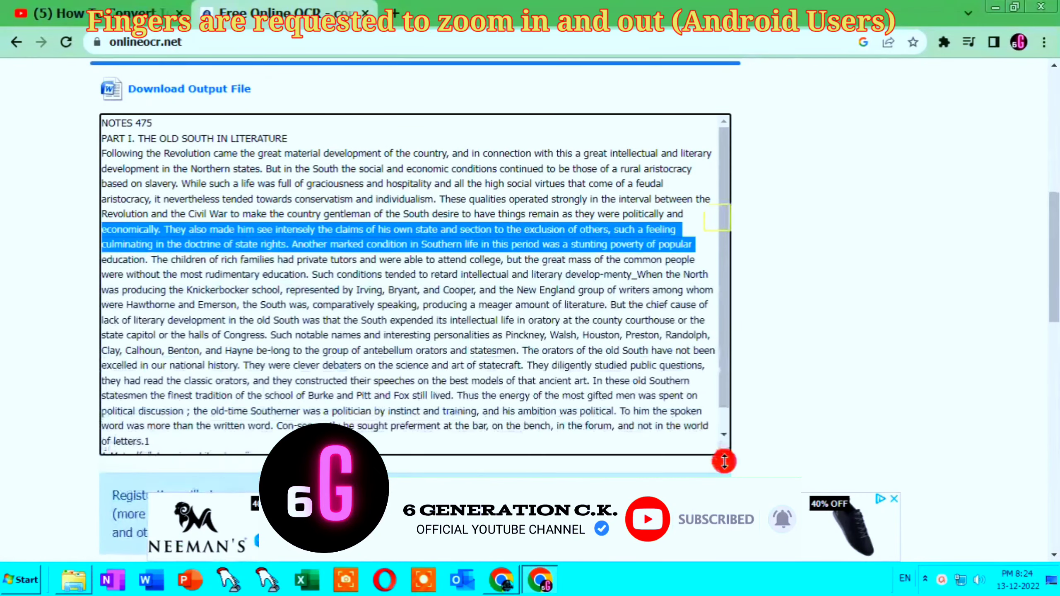
{"action": "scroll", "coordinate": [522, 291], "scroll_direction": "up", "scroll_amount": 1}
{"action": "scroll", "coordinate": [522, 291], "scroll_direction": "up", "scroll_amount": 4}
{"action": "scroll", "coordinate": [499, 449], "scroll_direction": "down", "scroll_amount": 6}
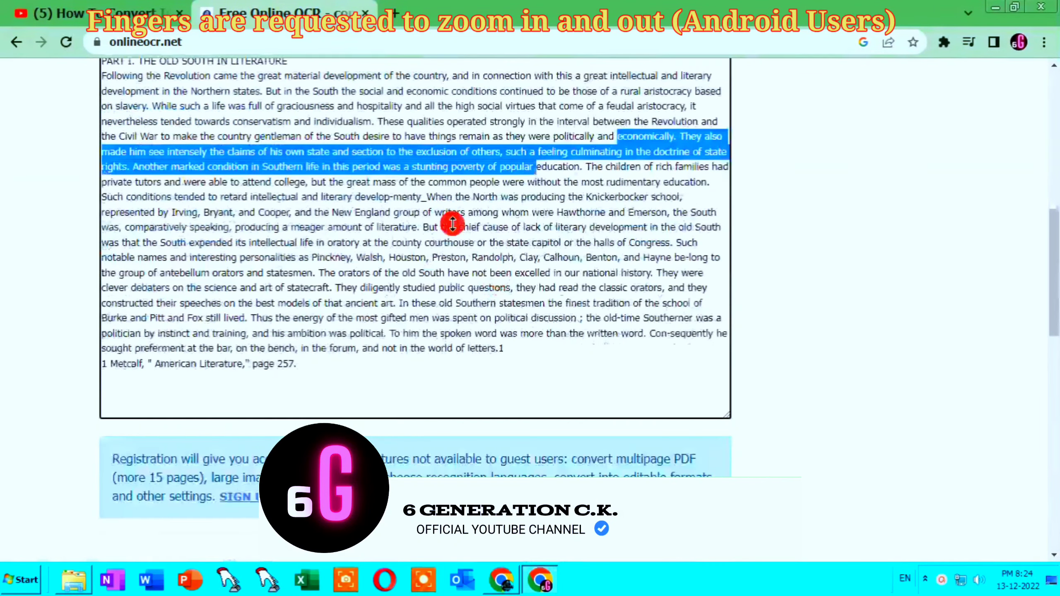
{"action": "left_click", "coordinate": [453, 225]}
{"action": "scroll", "coordinate": [452, 226], "scroll_direction": "up", "scroll_amount": 5}
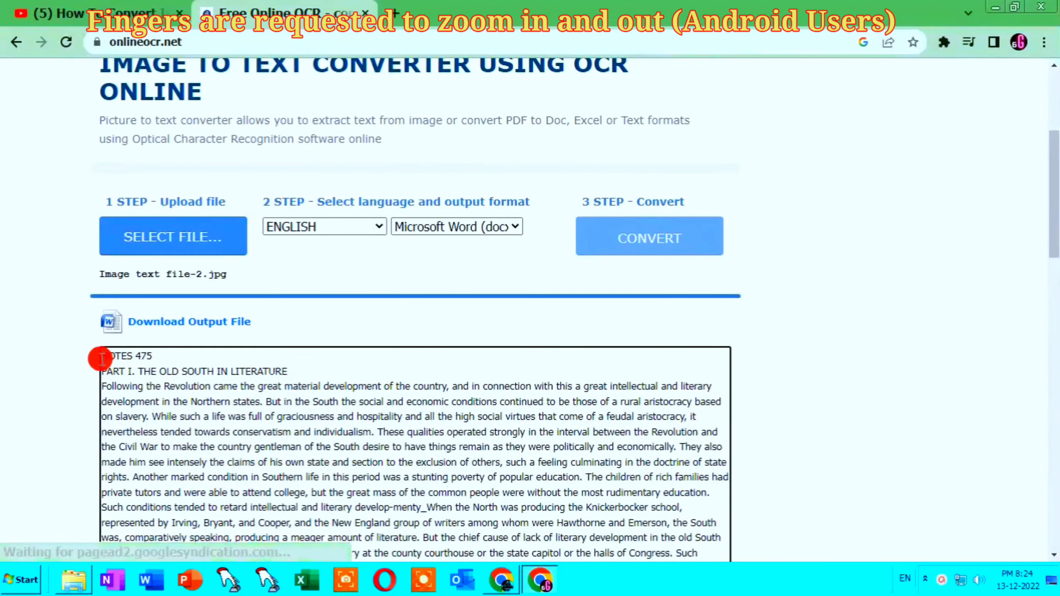
{"action": "left_click_drag", "start_coordinate": [104, 362], "coordinate": [154, 433]}
{"action": "scroll", "coordinate": [469, 235], "scroll_direction": "down", "scroll_amount": 10}
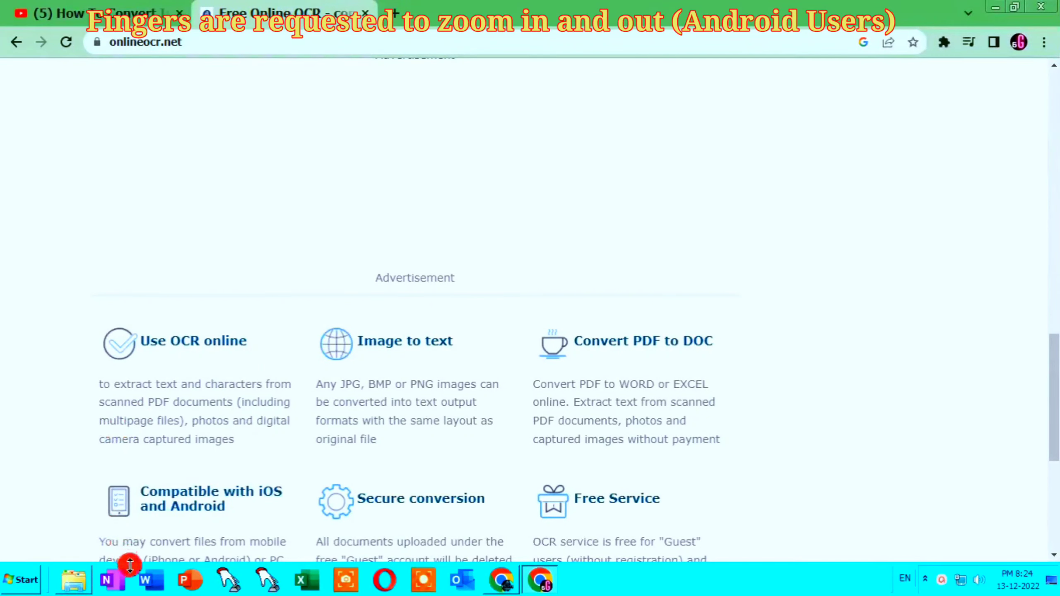
{"action": "left_click", "coordinate": [155, 581]}
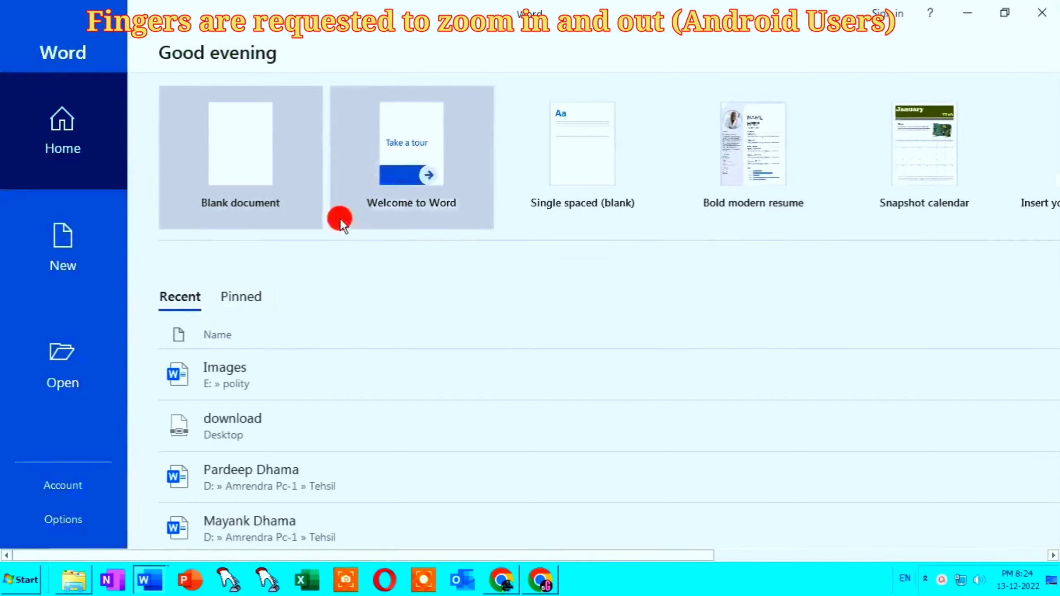
Paste the 433-word text headed 'NOTES 475 PART I. THE OLD SOUTH IN LITERATURE' into a new blank document
{"action": "left_click", "coordinate": [249, 161]}
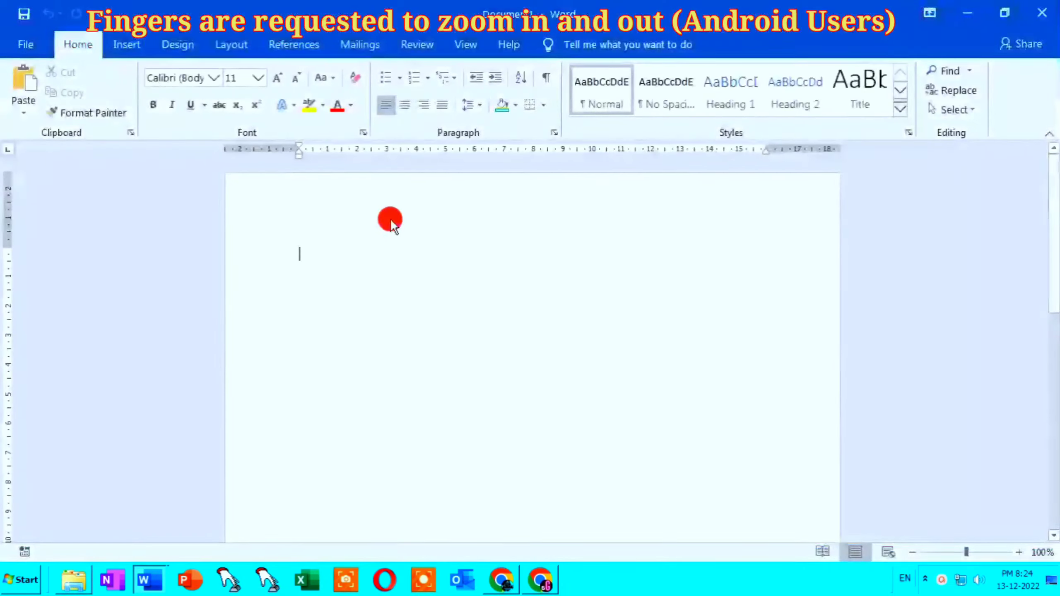
{"action": "key", "text": "ctrl+v"}
{"action": "scroll", "coordinate": [391, 221], "scroll_direction": "up", "scroll_amount": 5}
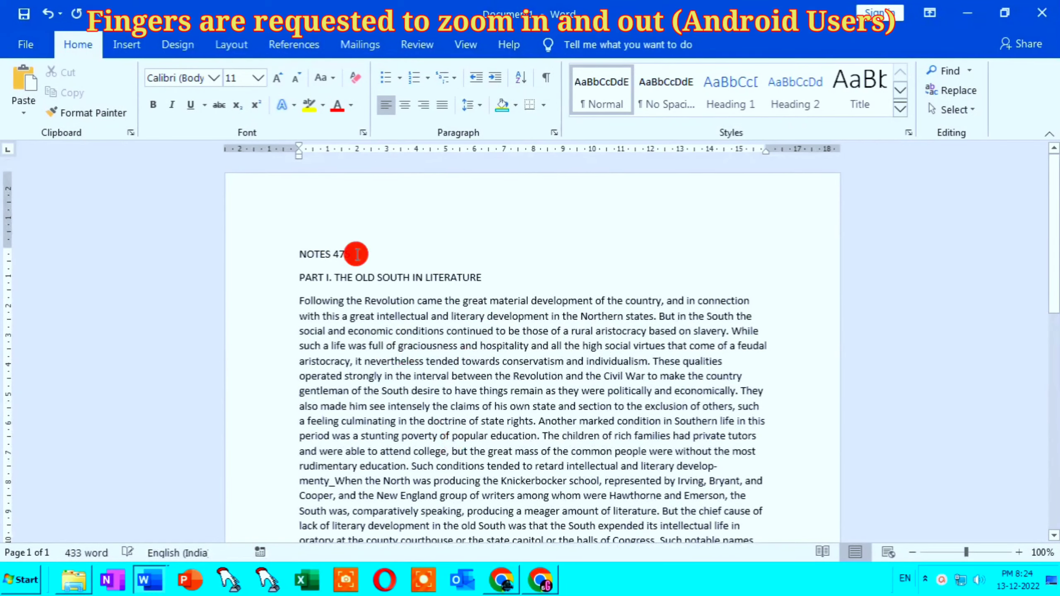
{"action": "scroll", "coordinate": [496, 336], "scroll_direction": "down", "scroll_amount": 10}
{"action": "scroll", "coordinate": [518, 310], "scroll_direction": "up", "scroll_amount": 4}
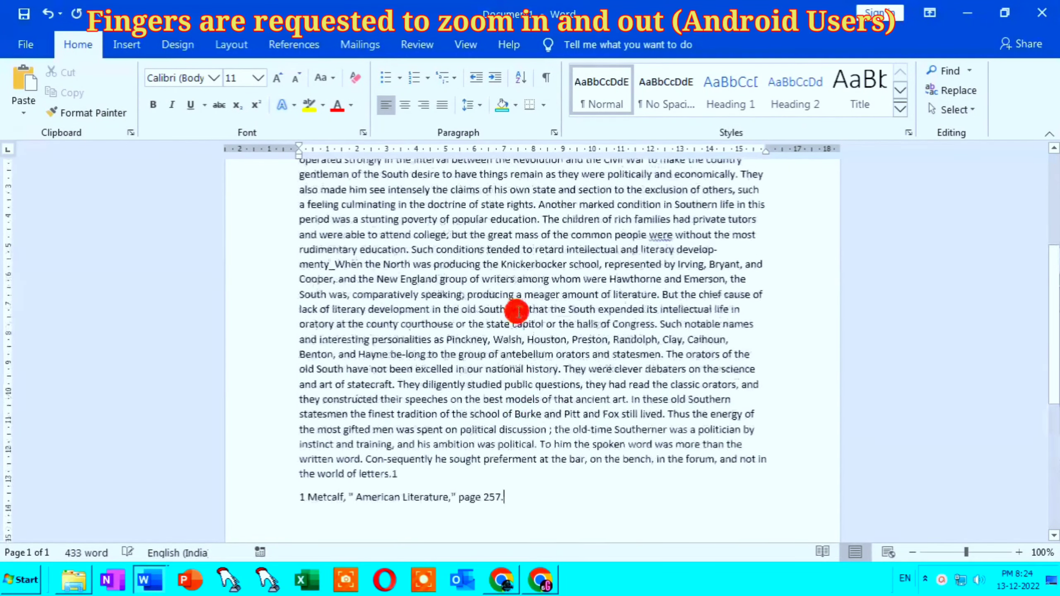
{"action": "scroll", "coordinate": [517, 310], "scroll_direction": "up", "scroll_amount": 10}
{"action": "scroll", "coordinate": [507, 302], "scroll_direction": "down", "scroll_amount": 8}
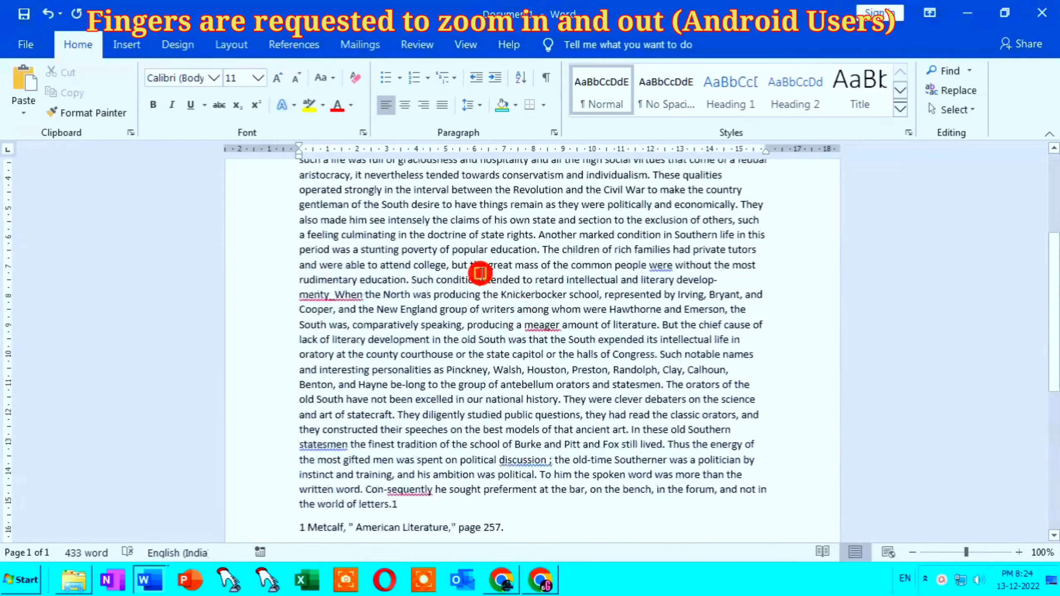
{"action": "scroll", "coordinate": [479, 274], "scroll_direction": "up", "scroll_amount": 5}
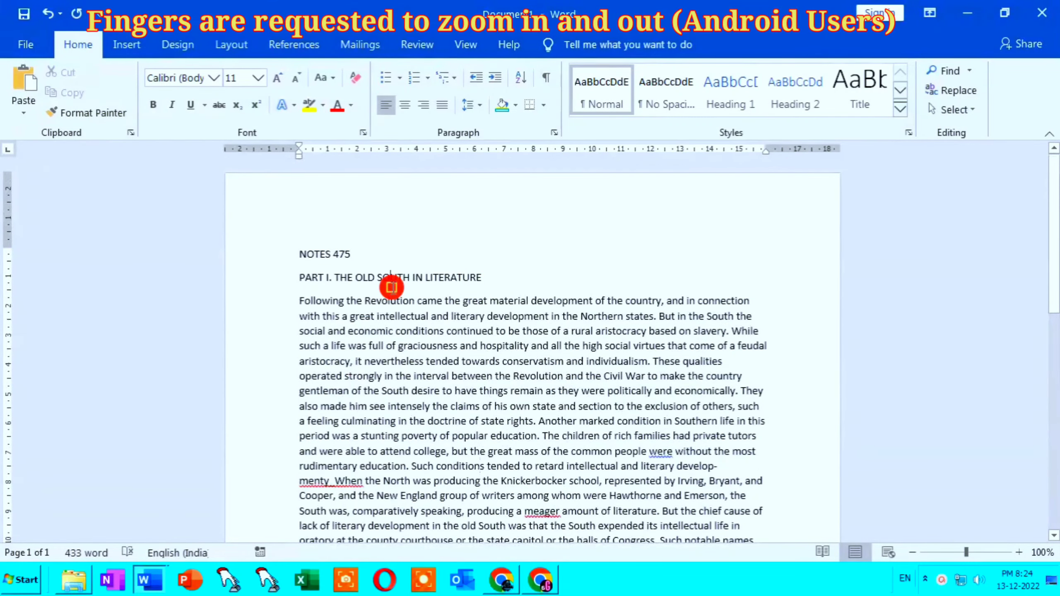
{"action": "scroll", "coordinate": [440, 339], "scroll_direction": "down", "scroll_amount": 3}
{"action": "scroll", "coordinate": [440, 339], "scroll_direction": "down", "scroll_amount": 4}
{"action": "scroll", "coordinate": [439, 339], "scroll_direction": "up", "scroll_amount": 4}
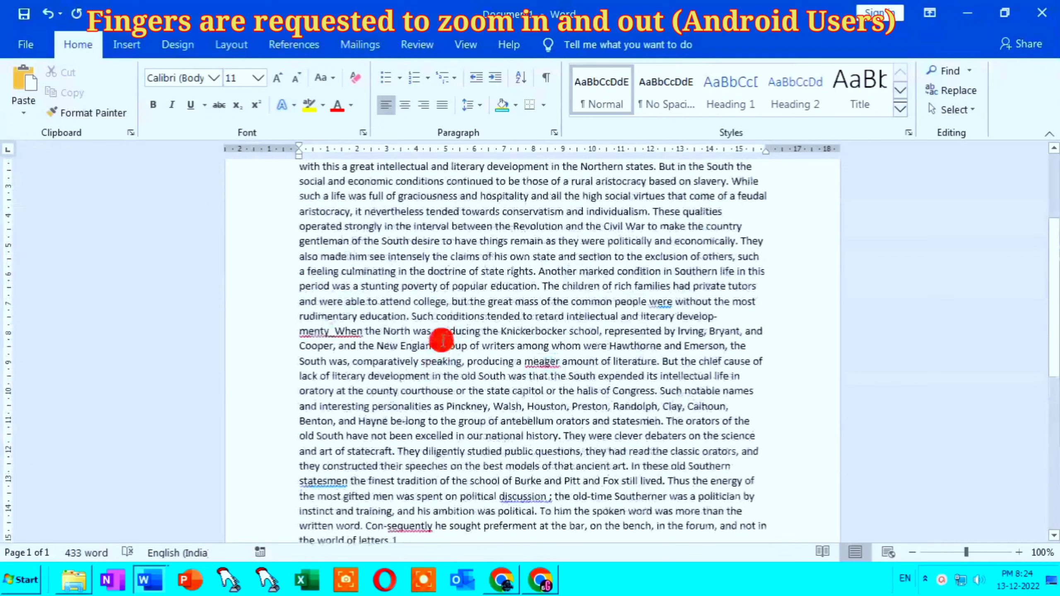
{"action": "scroll", "coordinate": [442, 340], "scroll_direction": "up", "scroll_amount": 3}
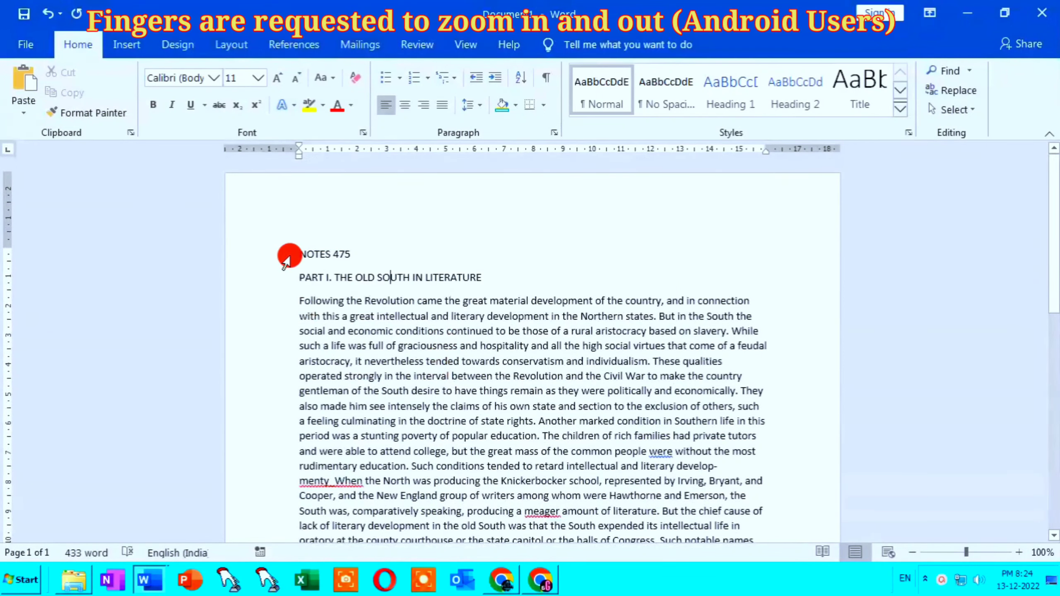
Justify all 433 words of the onlineocr.net text from 'NOTES 475' to the end
{"action": "left_click_drag", "start_coordinate": [286, 259], "coordinate": [731, 270]}
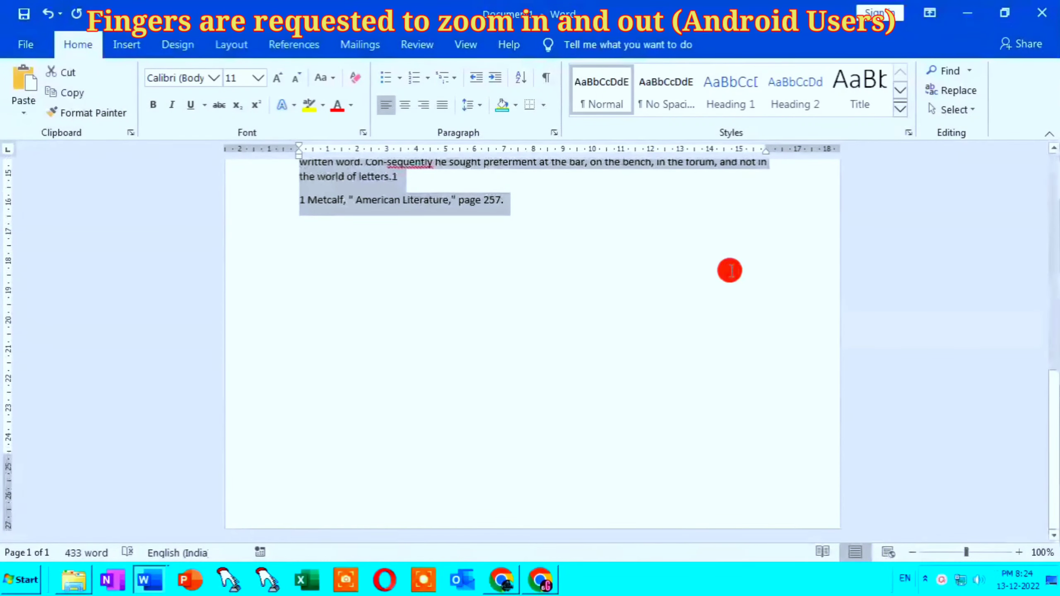
{"action": "scroll", "coordinate": [730, 271], "scroll_direction": "up", "scroll_amount": 6}
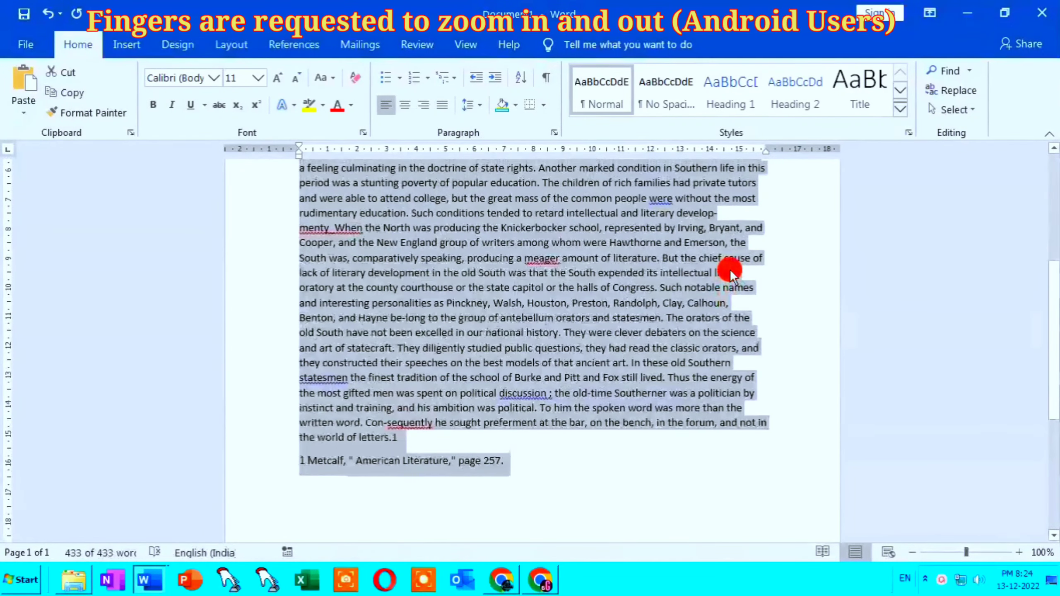
{"action": "left_click", "coordinate": [439, 101]}
{"action": "scroll", "coordinate": [534, 293], "scroll_direction": "up", "scroll_amount": 5}
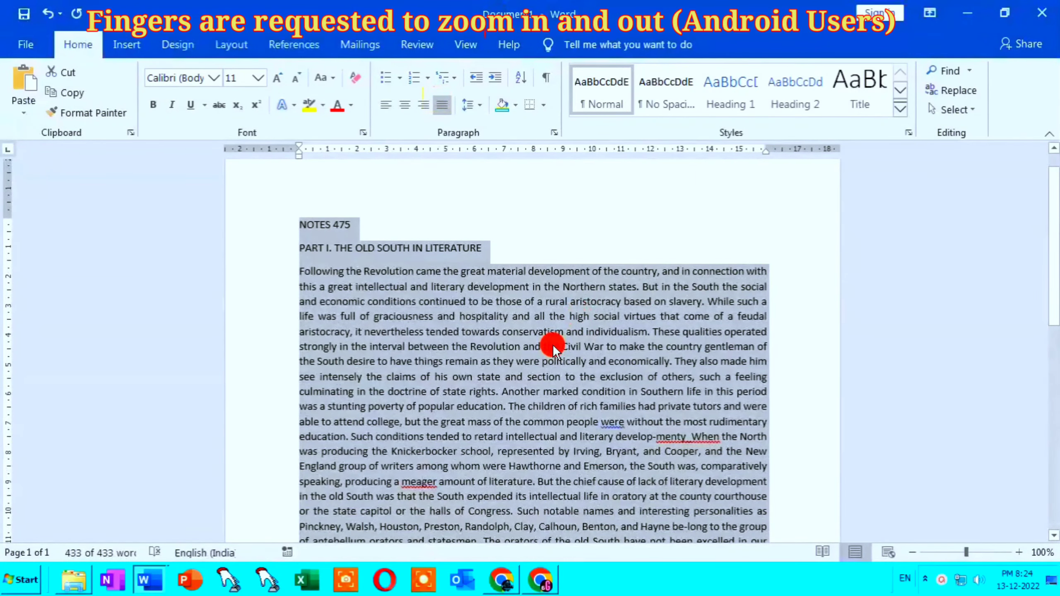
{"action": "left_click", "coordinate": [499, 385]}
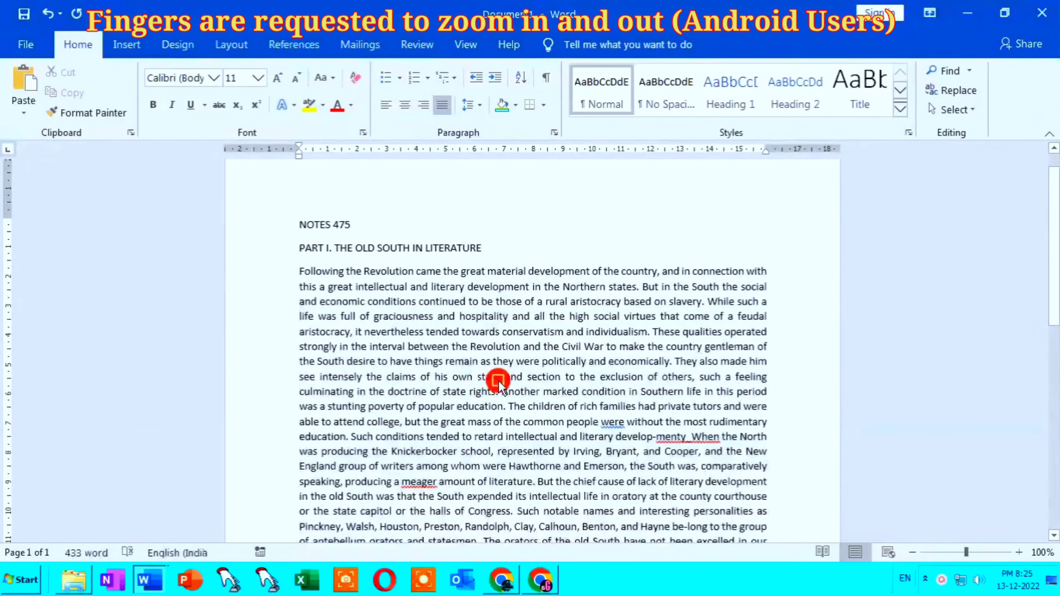